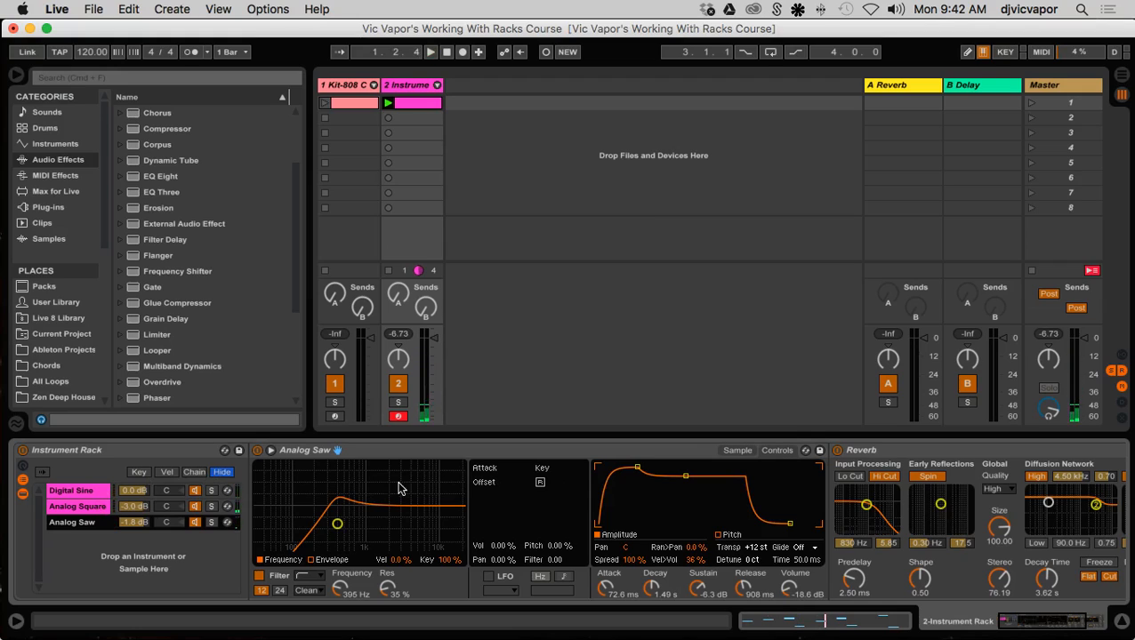
Step: Show the Instrument Rack's macro controls
click(23, 467)
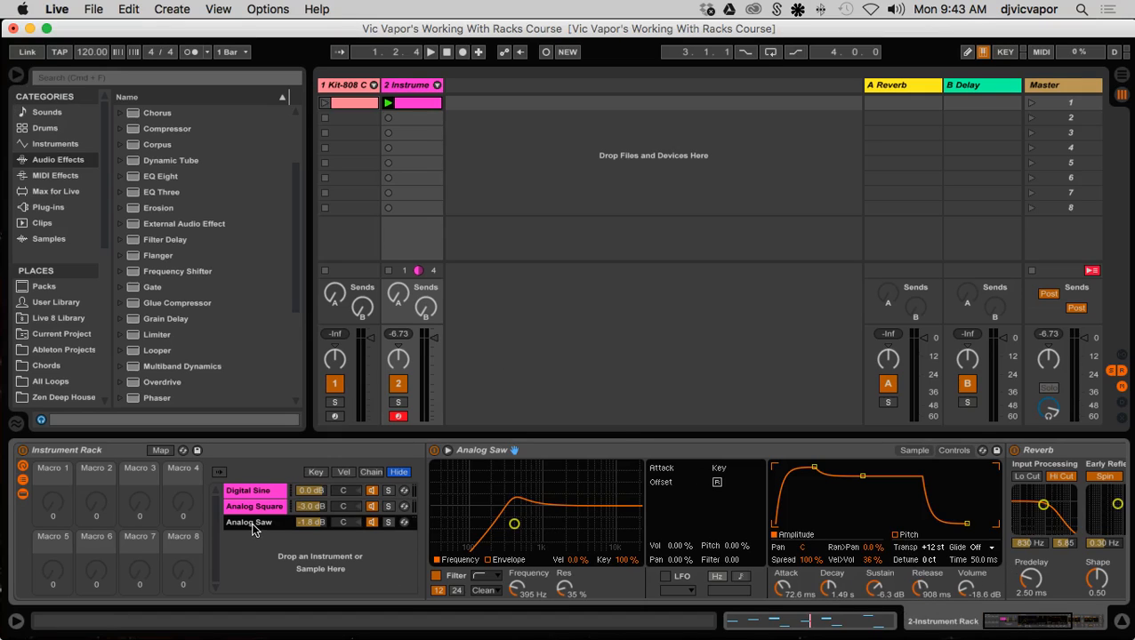
drag(994, 626, 1007, 627)
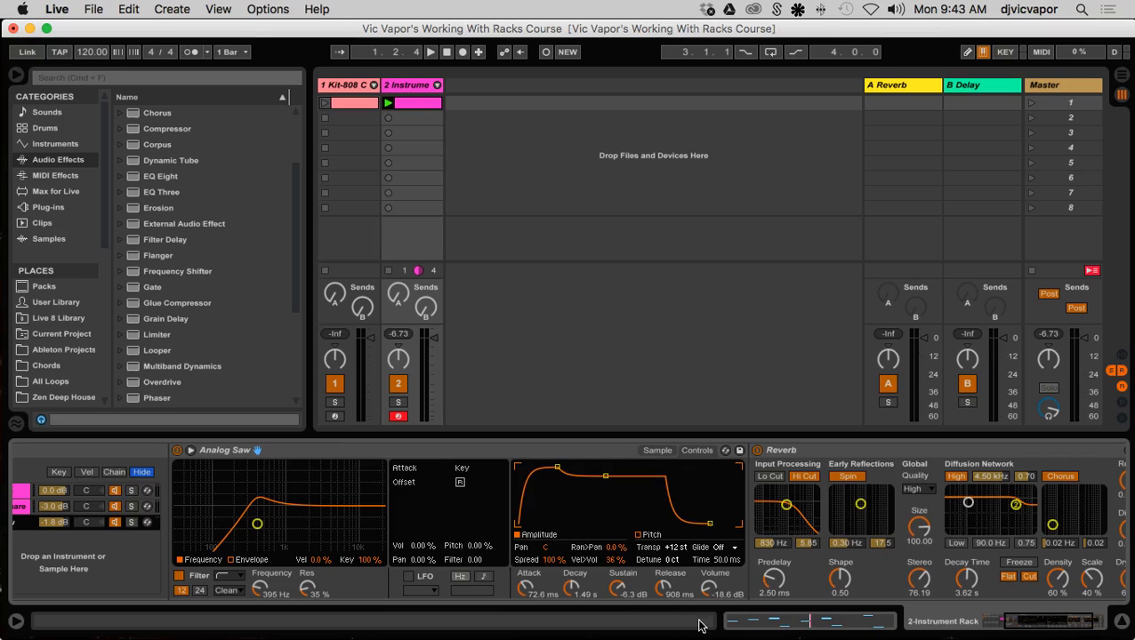
right_click(260, 594)
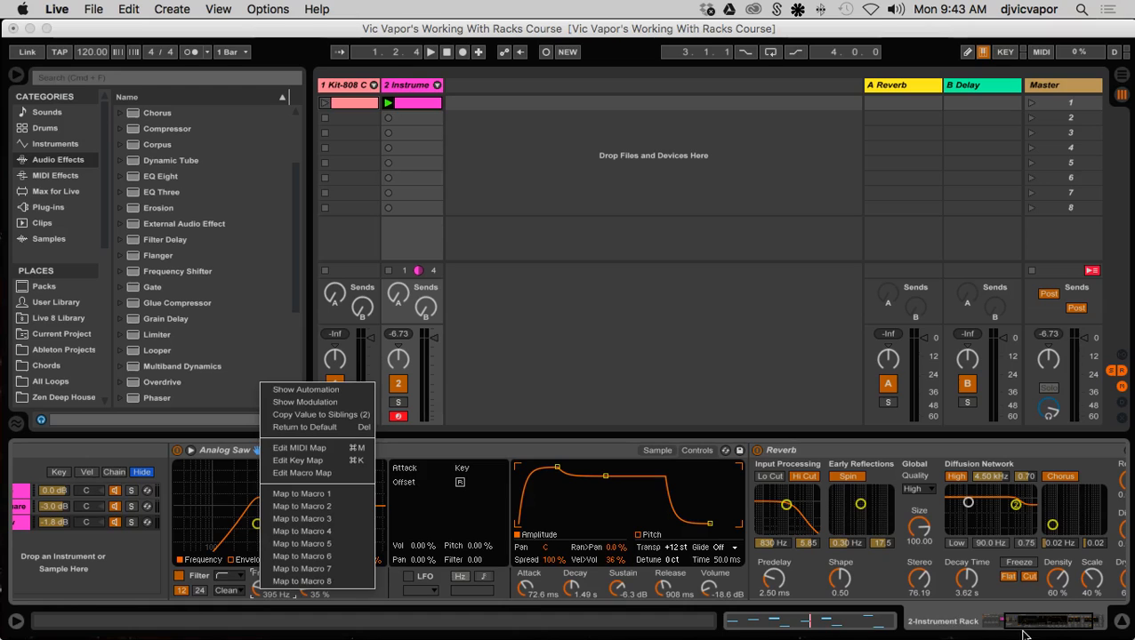
key(Escape)
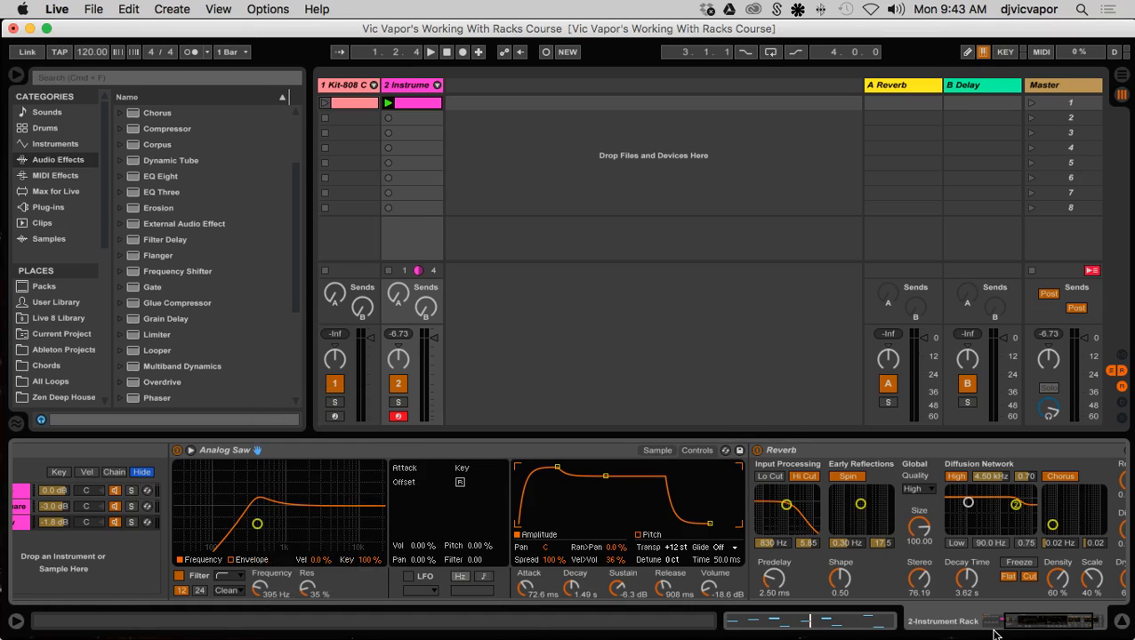
drag(1013, 616, 996, 620)
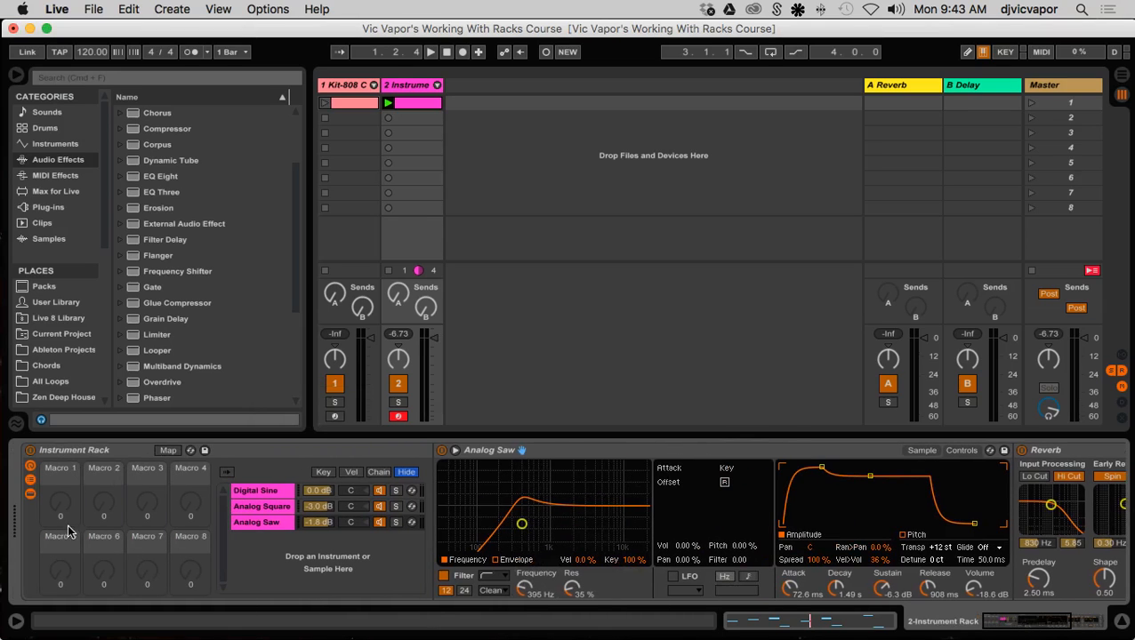
Step: Map the Analog Saw's filter frequency to Macro 1 of the Instrument Rack
click(163, 451)
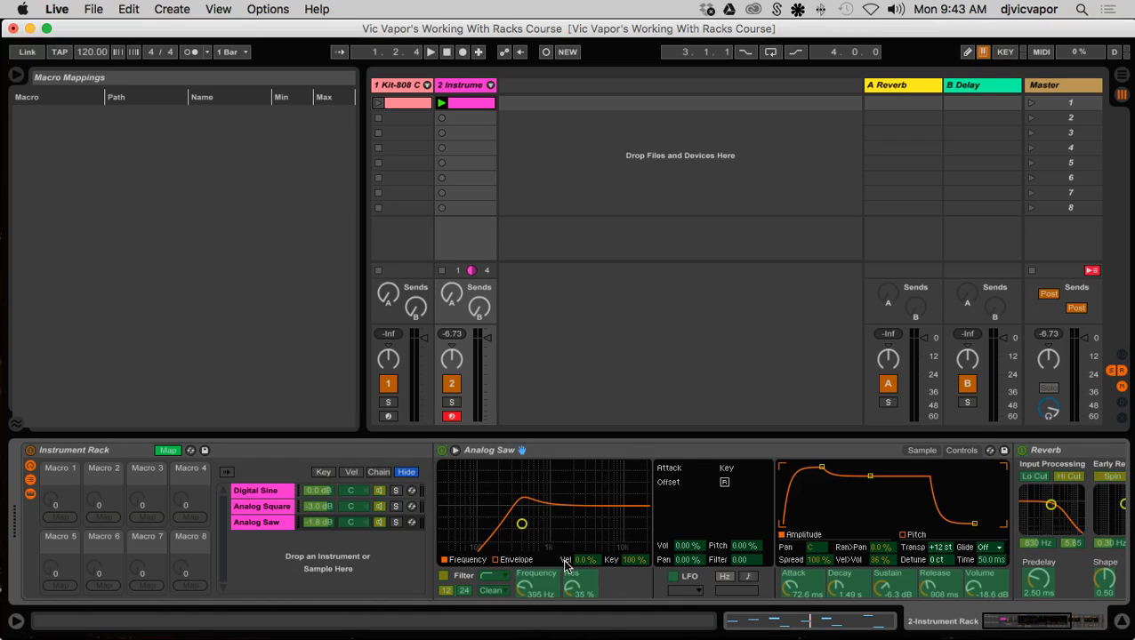
click(266, 526)
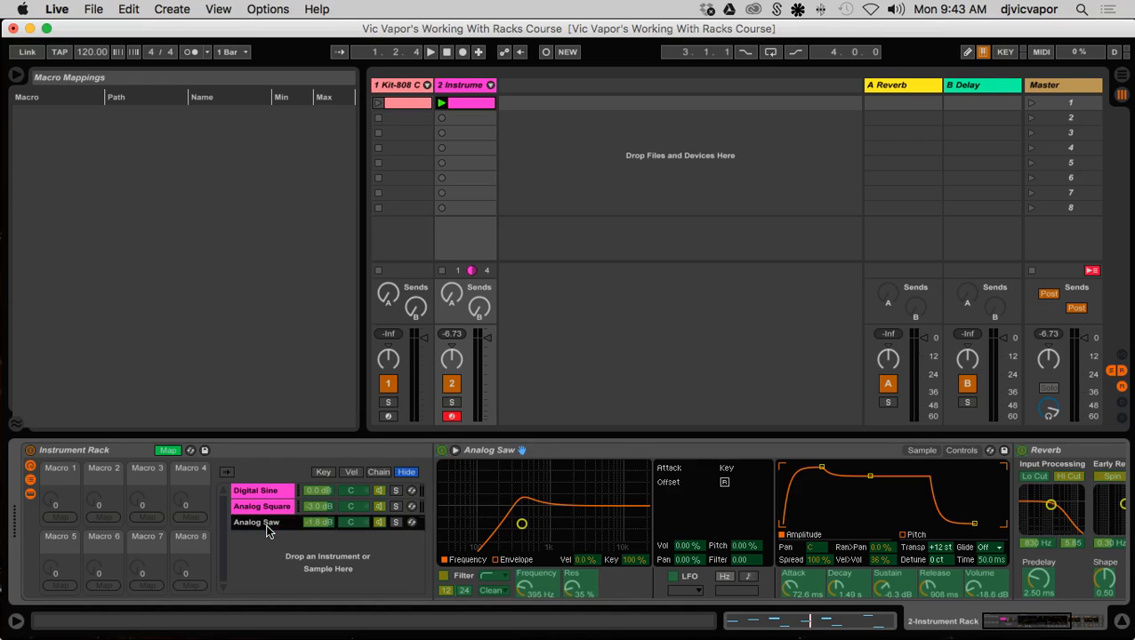
click(519, 587)
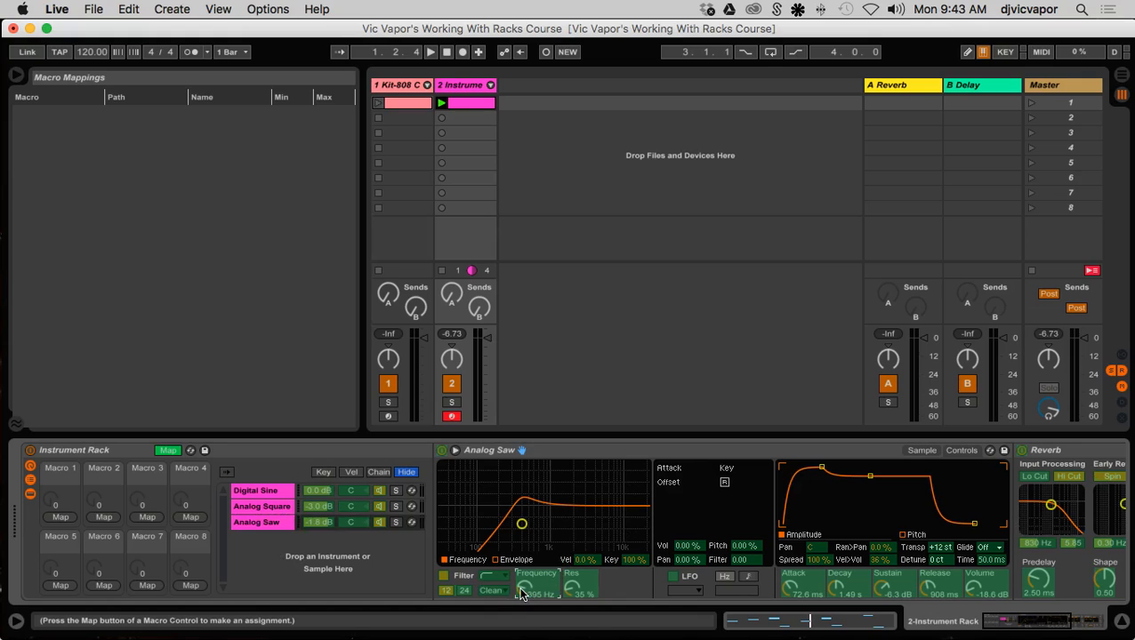
click(64, 518)
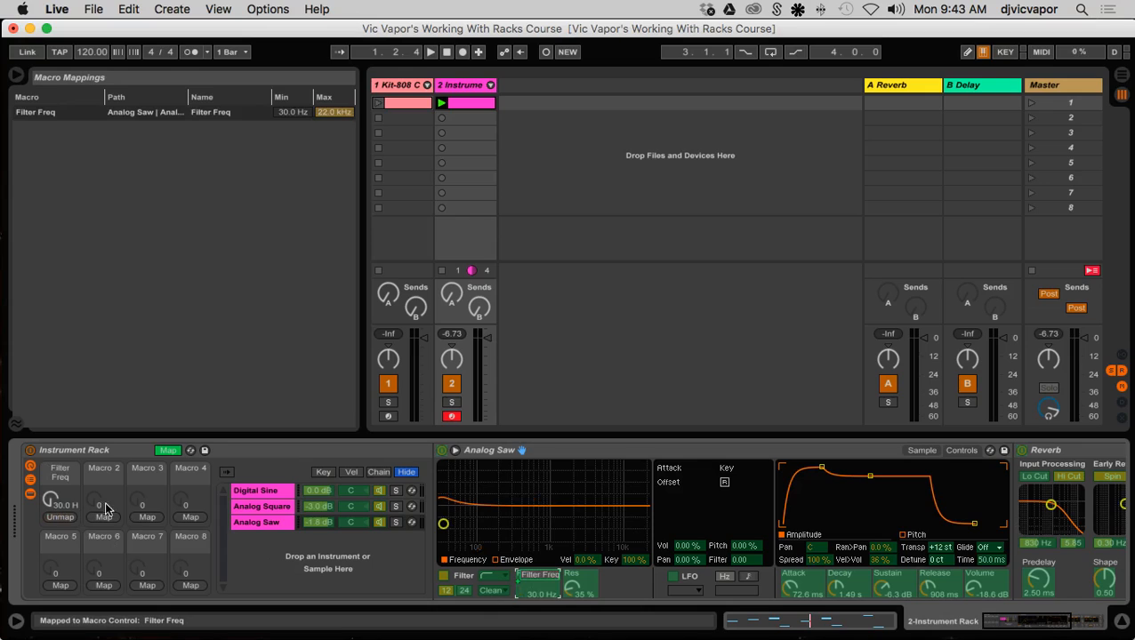
Step: Map the Analog Square's filter frequency to the same first macro and leave macro mapping mode
click(266, 505)
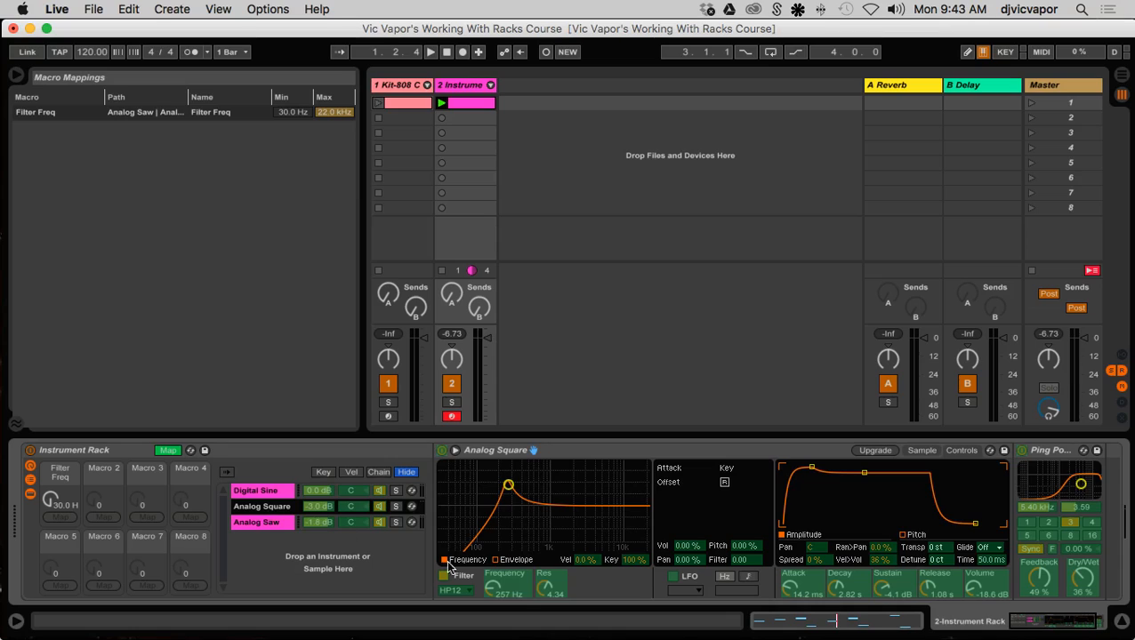
click(504, 593)
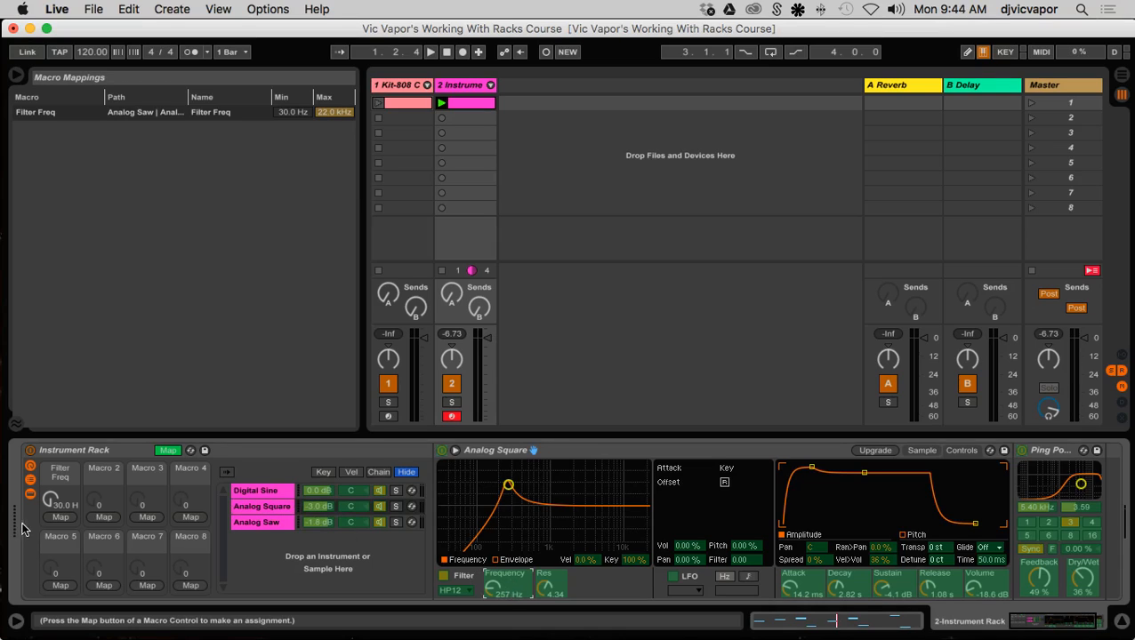
click(58, 516)
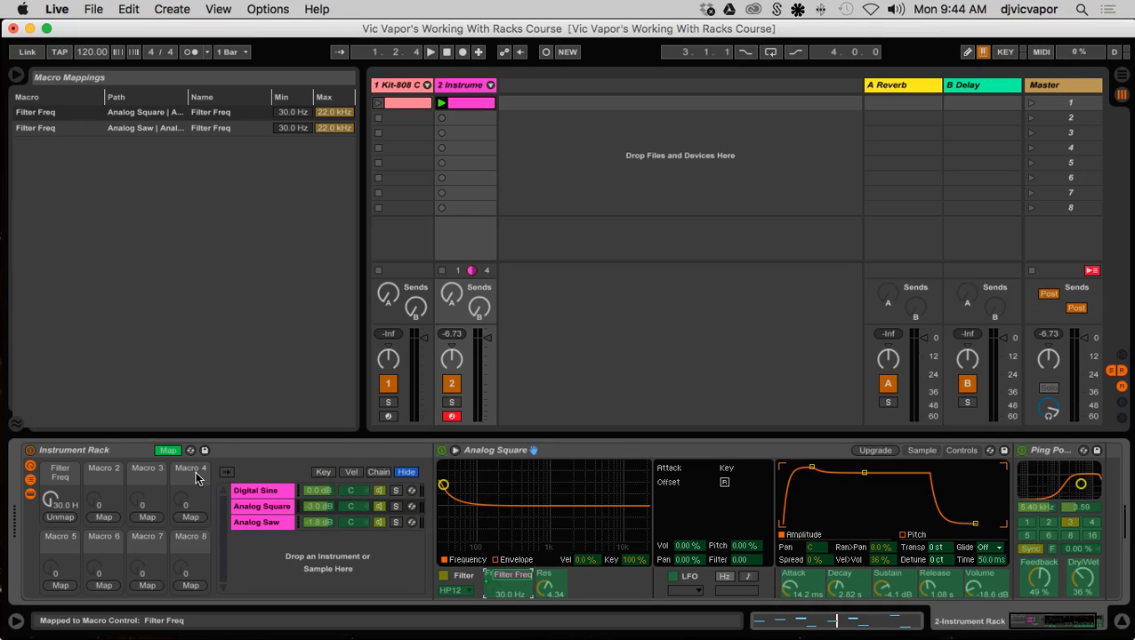
click(169, 450)
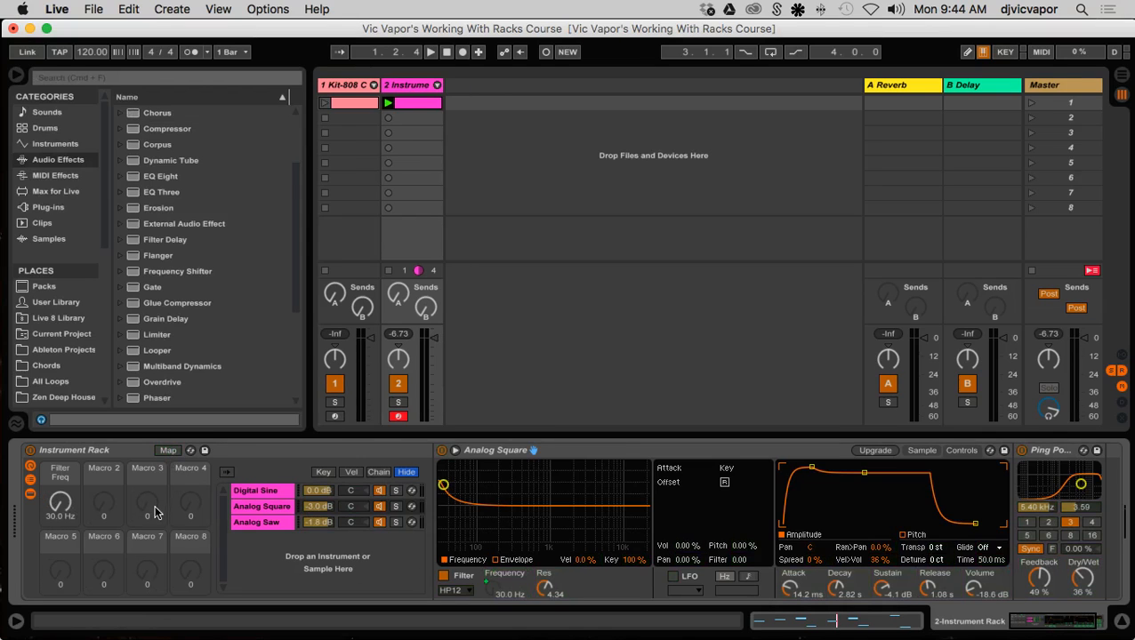
Step: With the clip playing, raise the minimum of the Analog Square's filter frequency mapping to 98.2 Hz
click(168, 451)
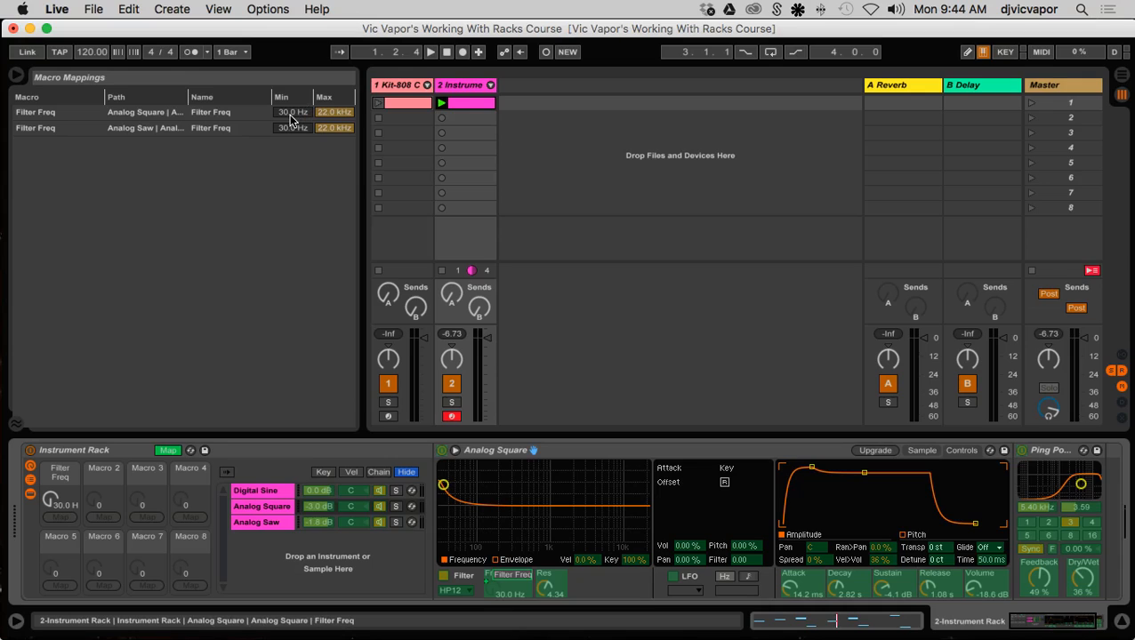
key(space)
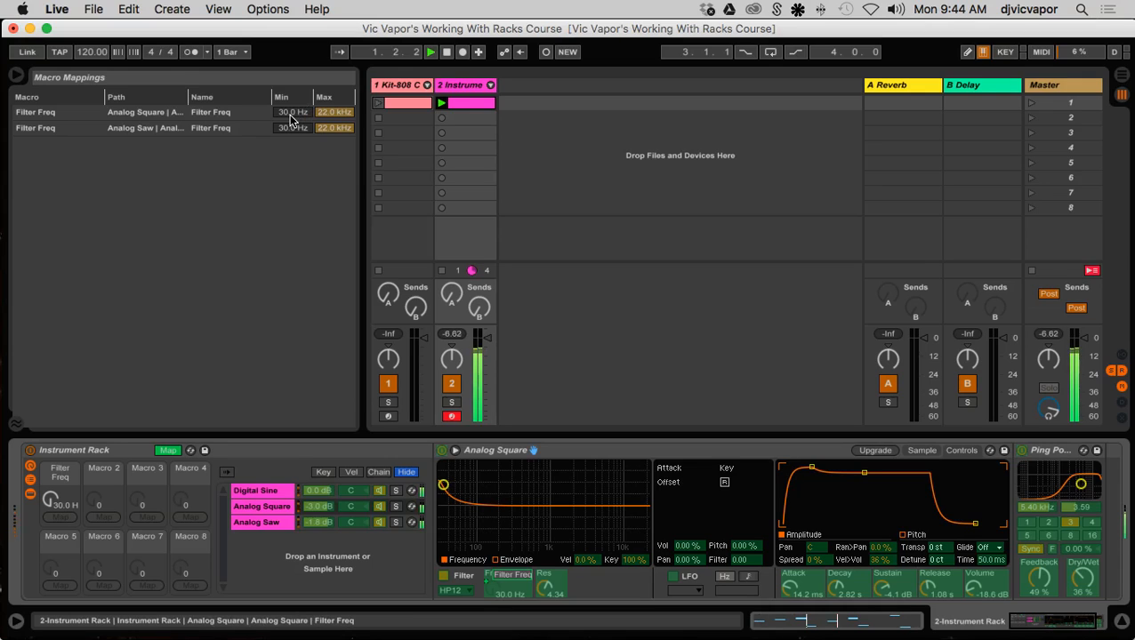
mouse_move(290, 120)
mouse_down()
mouse_move(290, 73)
mouse_move(290, 100)
mouse_up()
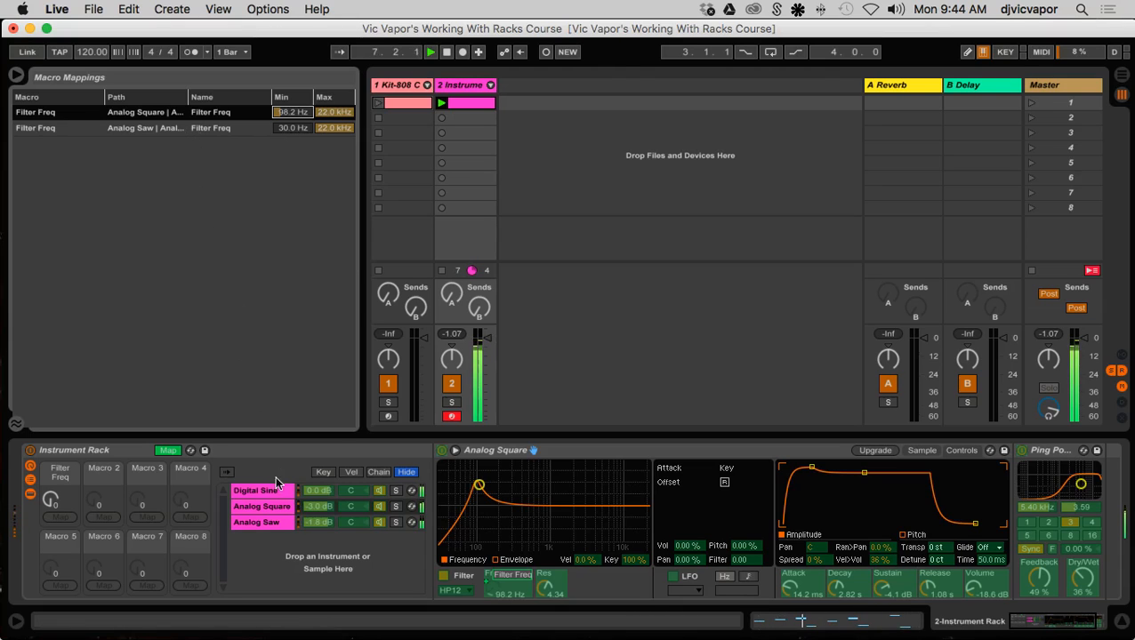
Step: Raise the minimum of the Analog Saw's filter frequency mapping to 213 Hz, and turn the Filter Freq macro up to 127
click(275, 524)
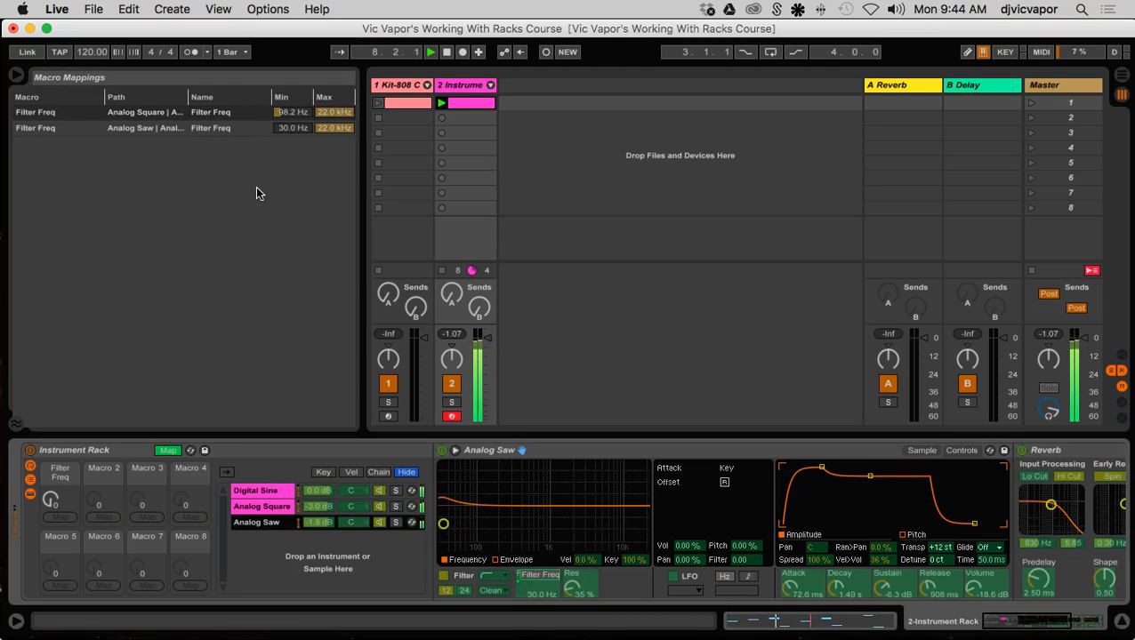
drag(281, 127, 281, 115)
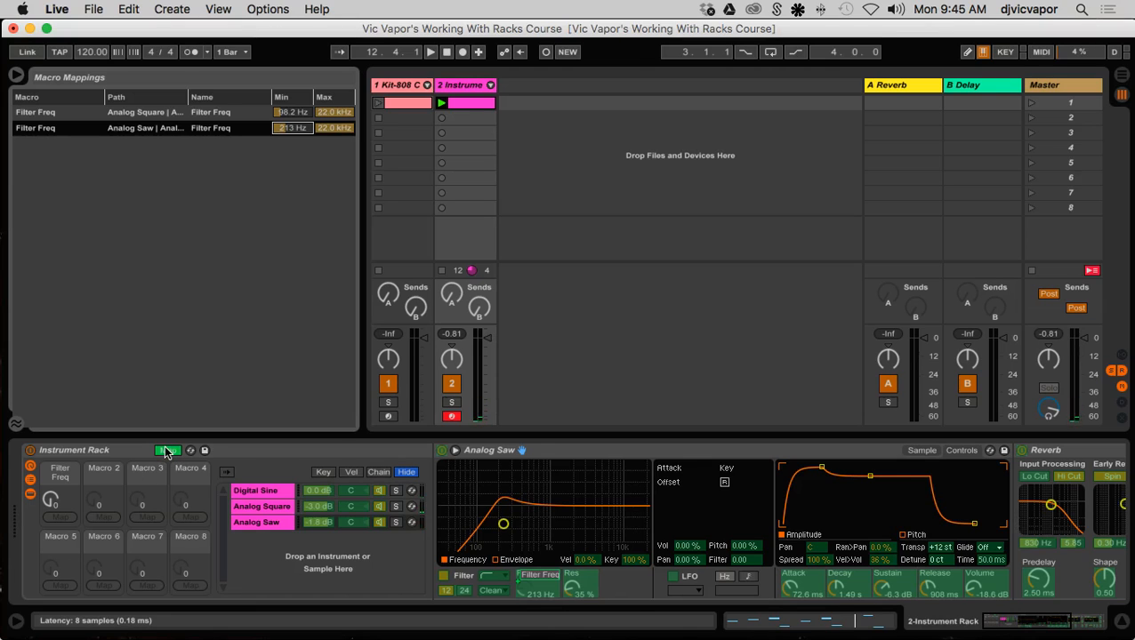
click(164, 450)
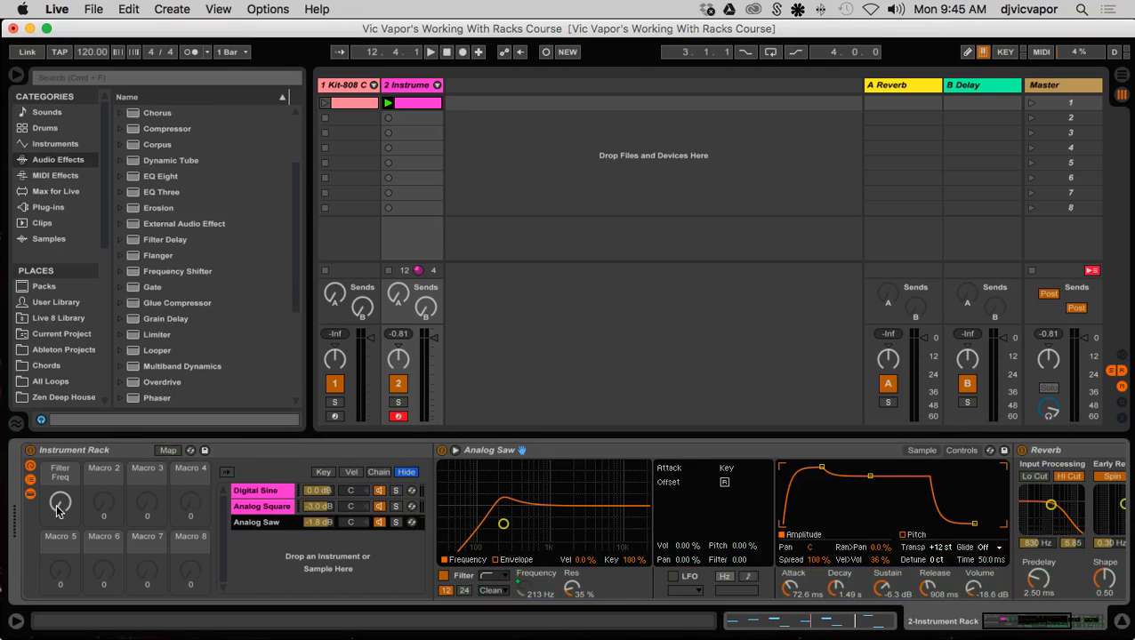
drag(60, 508, 59, 414)
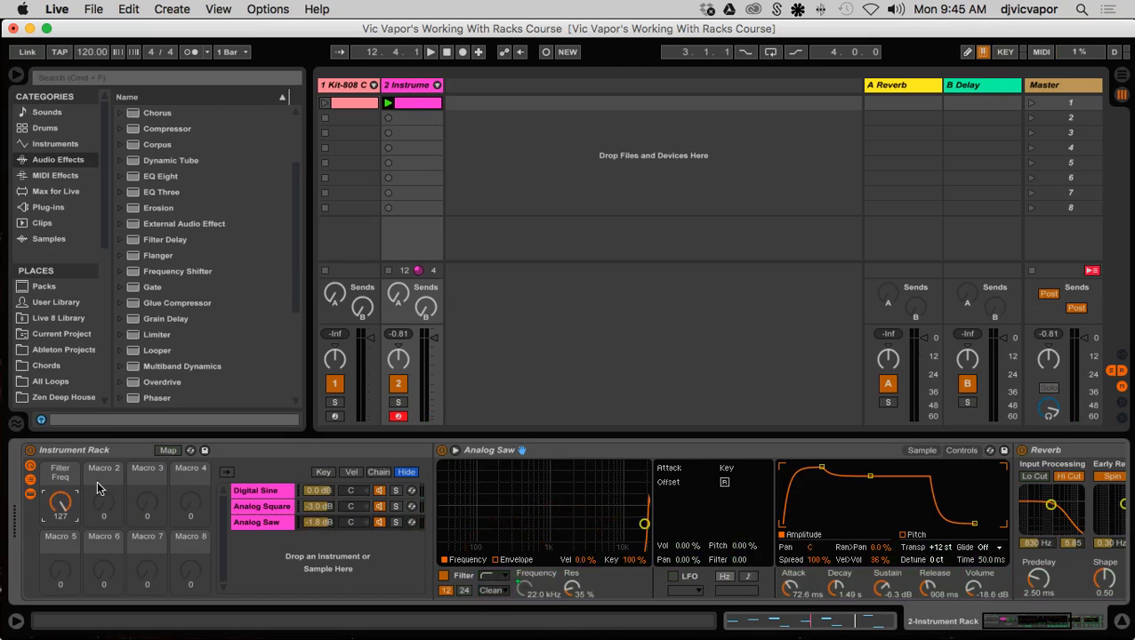
Step: With the clip playing, lower the maximum of the Analog Square's filter frequency mapping to 305 Hz
click(166, 449)
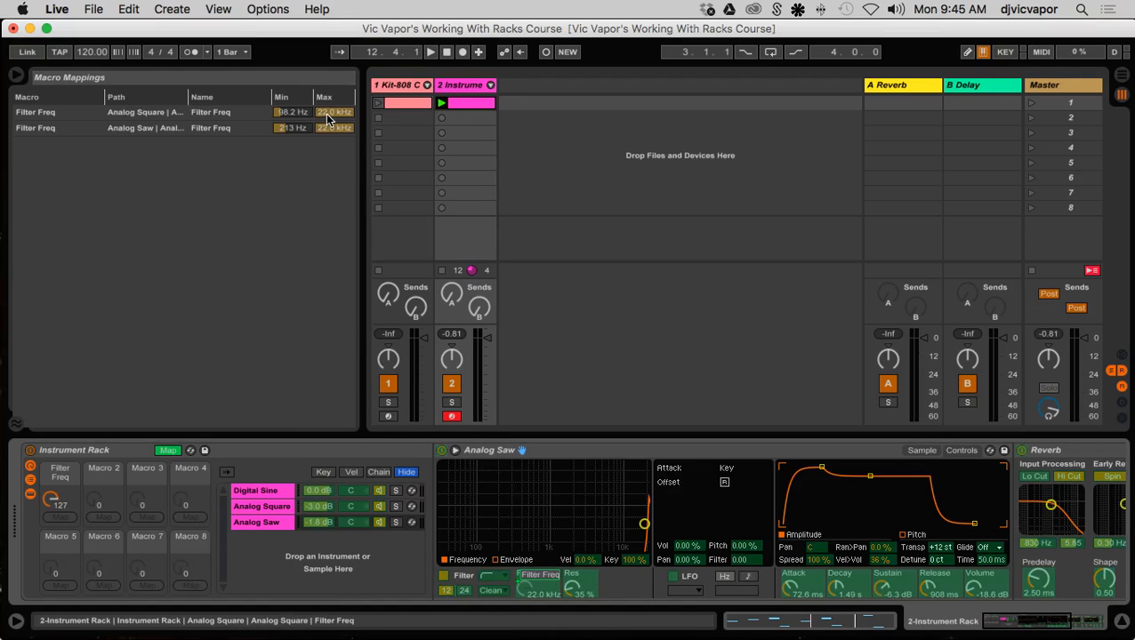
key(space)
drag(326, 114, 326, 148)
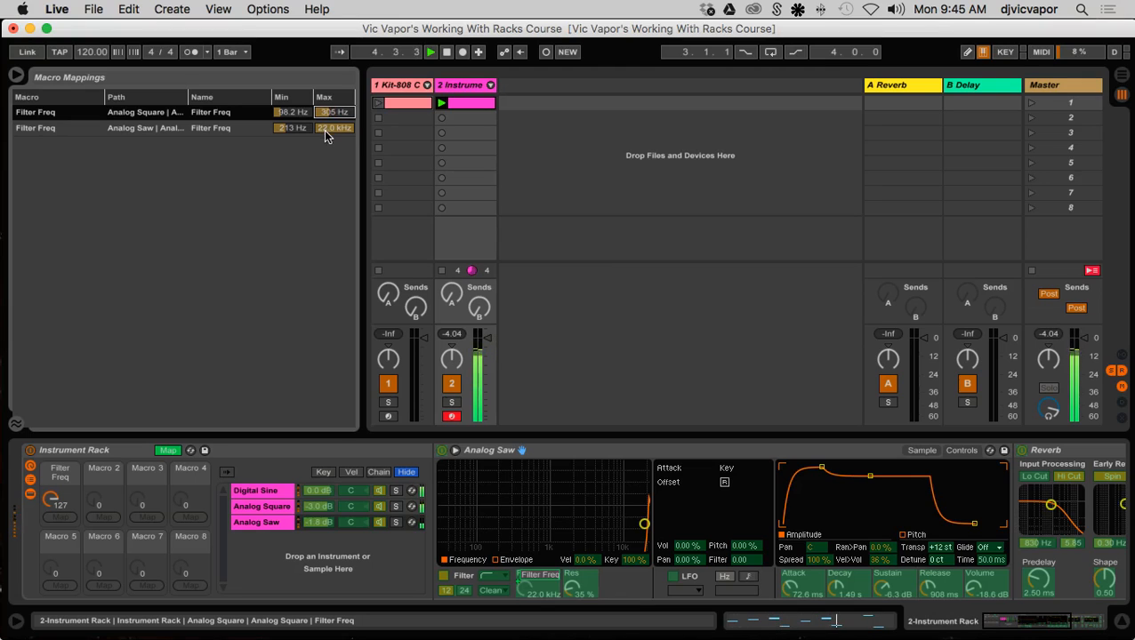
Step: Lower the maximum of the Analog Saw's filter frequency mapping to 202 Hz and invert that mapping's range
click(247, 129)
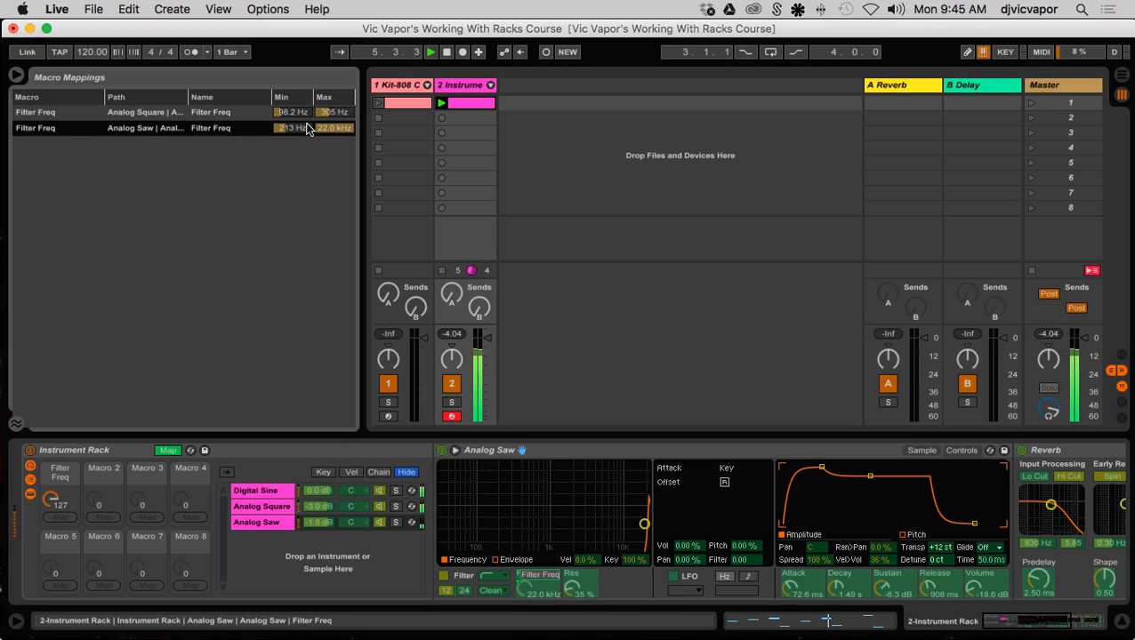
drag(327, 126, 326, 141)
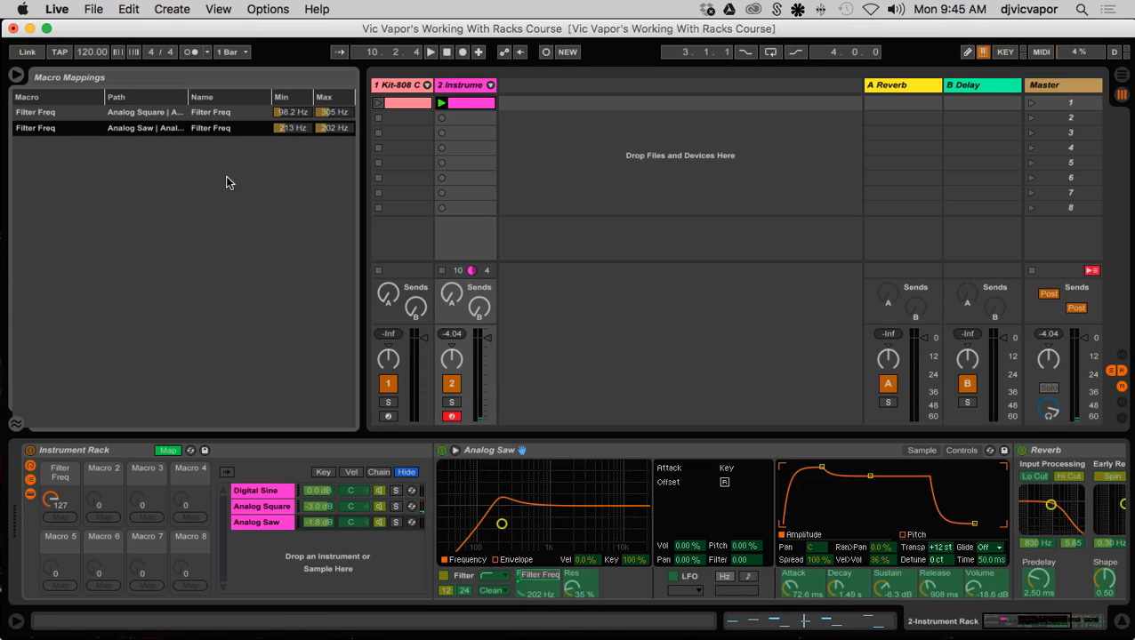
right_click(192, 132)
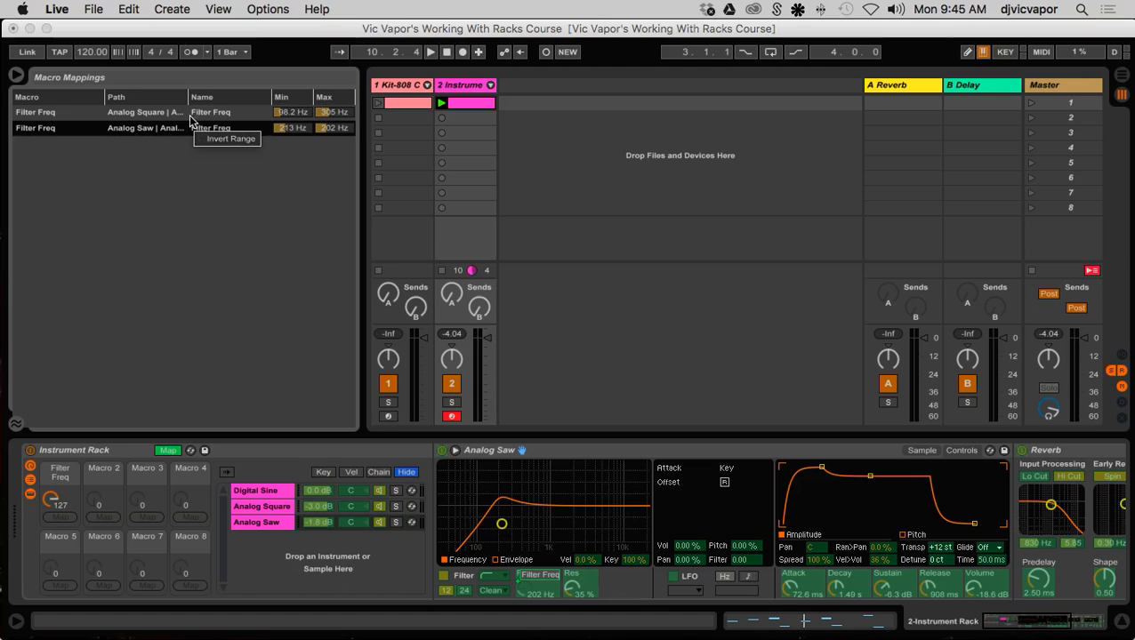
click(226, 140)
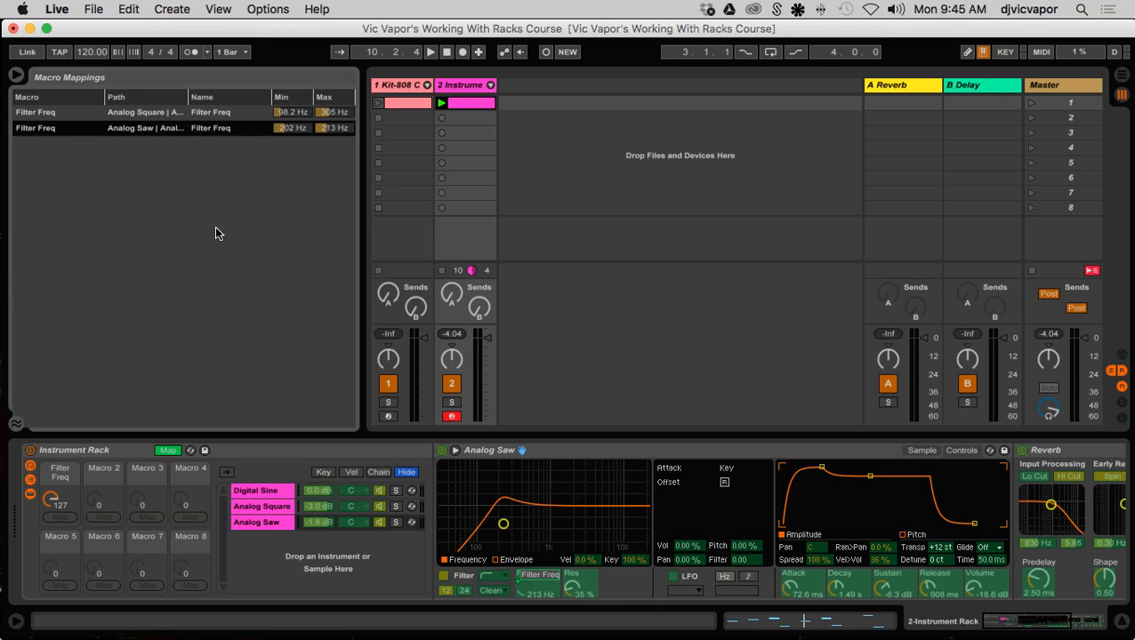
Step: Turn the Filter Freq macro down to 0 and leave macro mapping mode
click(51, 496)
drag(51, 498, 51, 595)
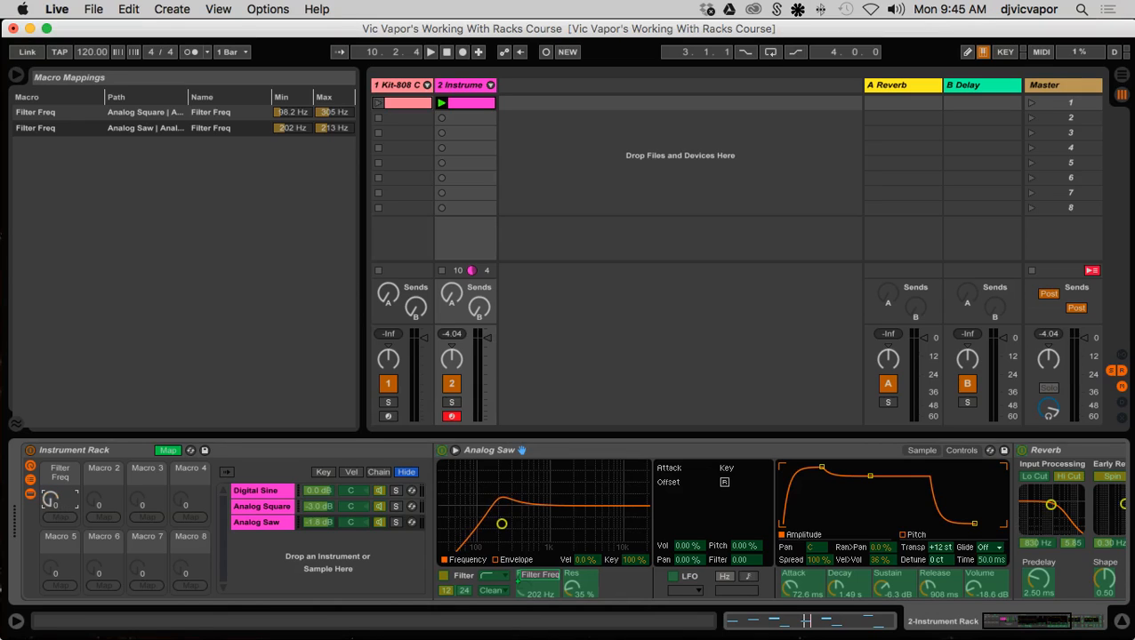
click(166, 451)
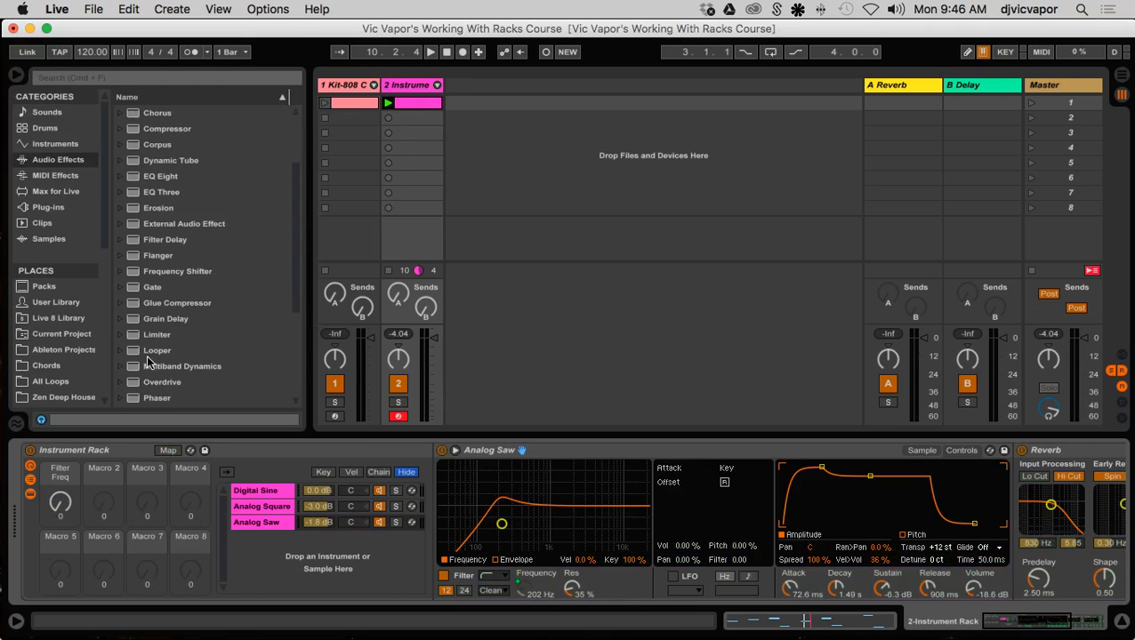
Step: Play the clip while sweeping the Filter Freq macro up and down, show the Analog Square chain, and leave the macro at 1
key(space)
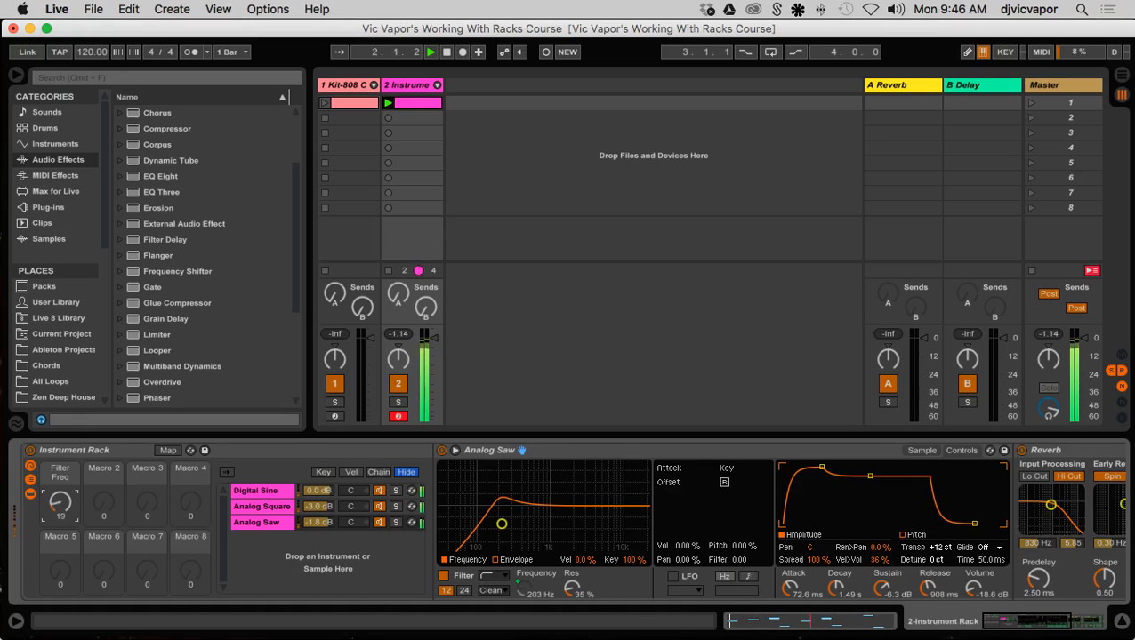
drag(60, 502, 59, 449)
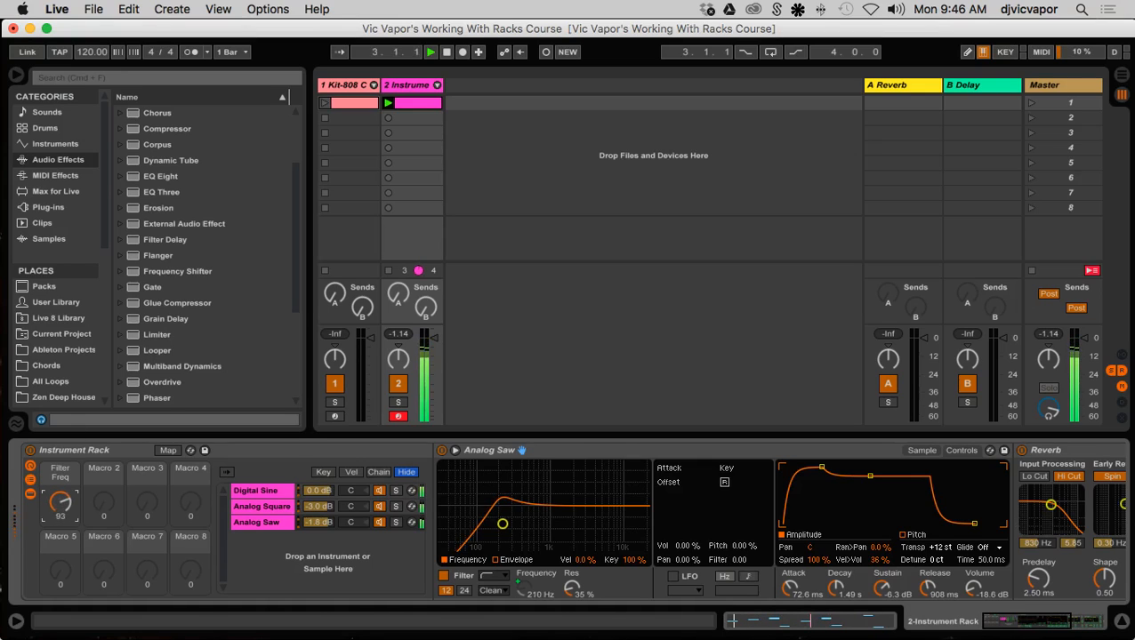
drag(60, 502, 59, 546)
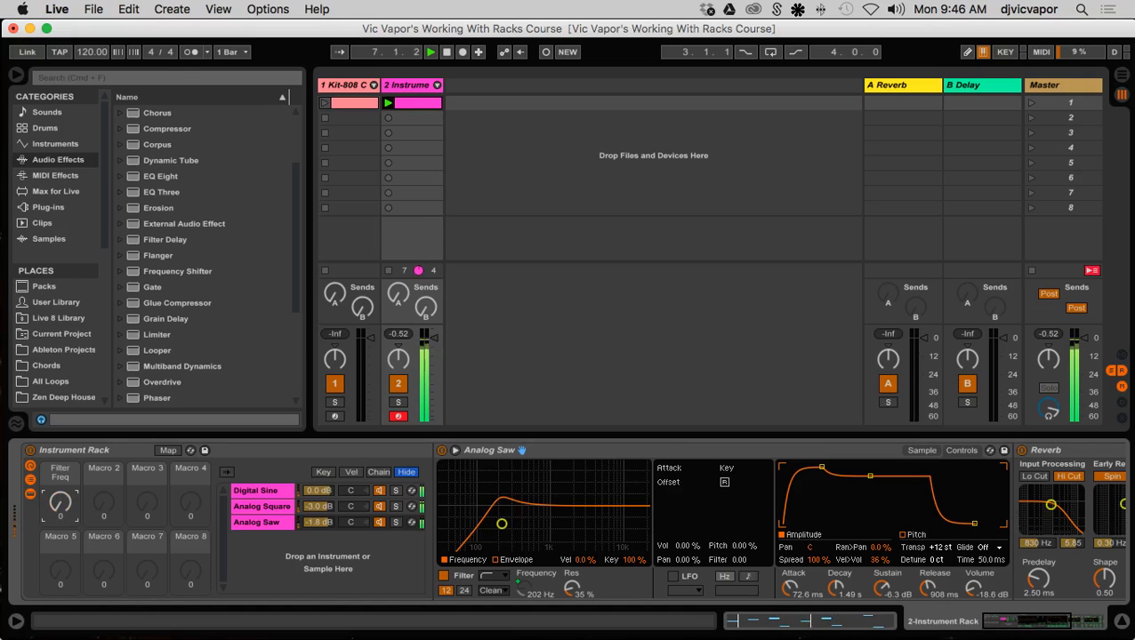
drag(59, 560, 59, 547)
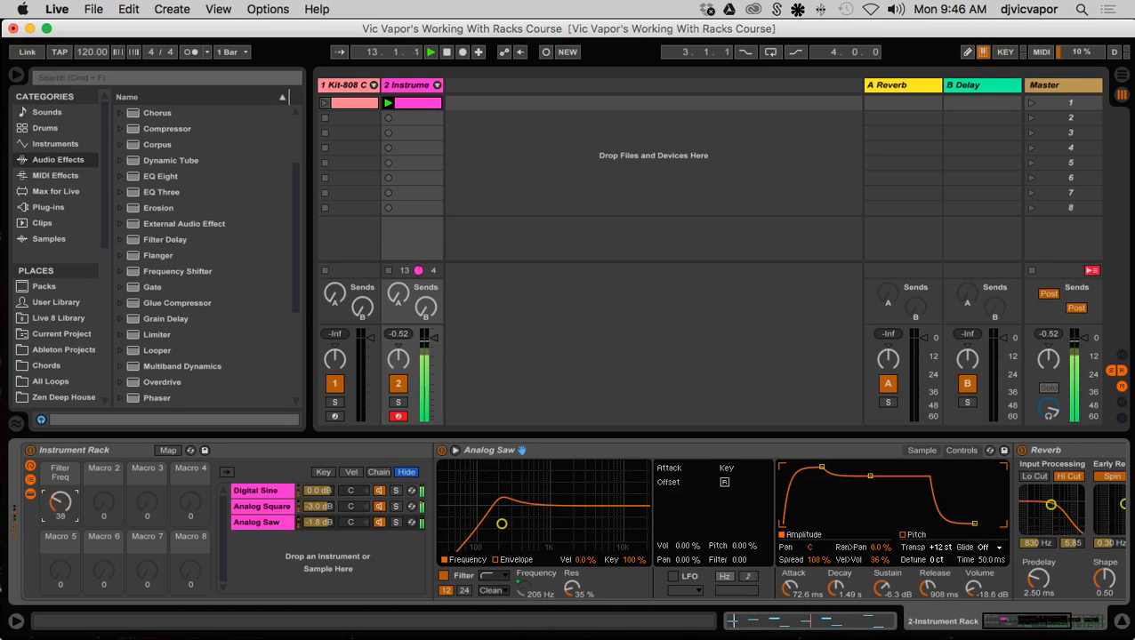
click(251, 509)
mouse_move(60, 505)
mouse_down()
mouse_move(56, 449)
mouse_move(56, 527)
mouse_up()
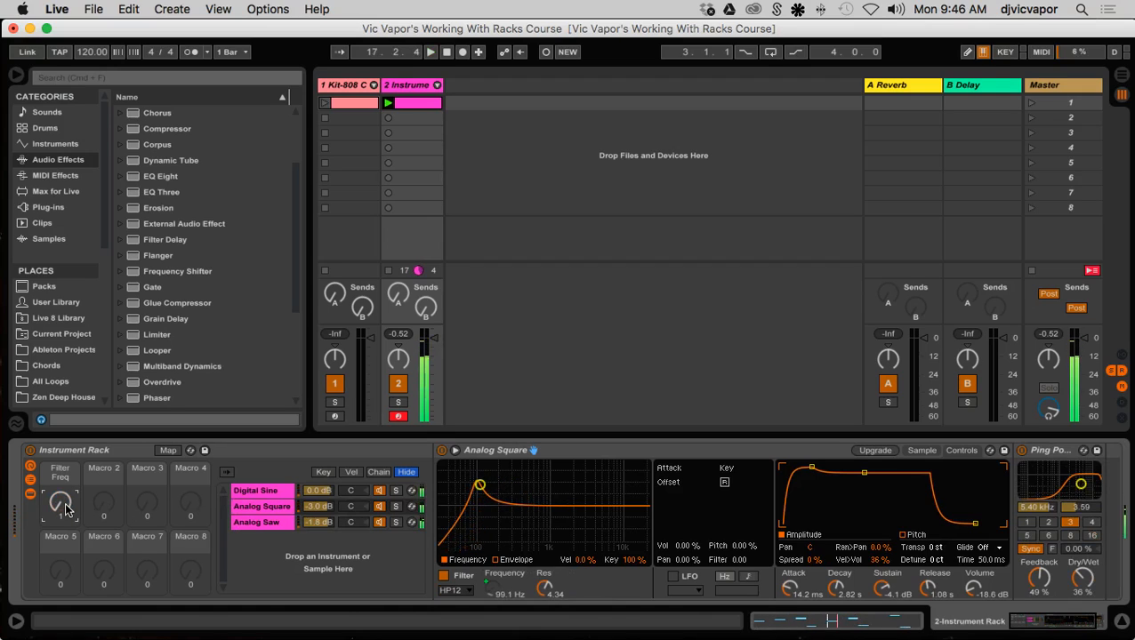
Step: Raise the minimum of the Analog Saw's filter frequency mapping to 2.52 kHz
click(164, 452)
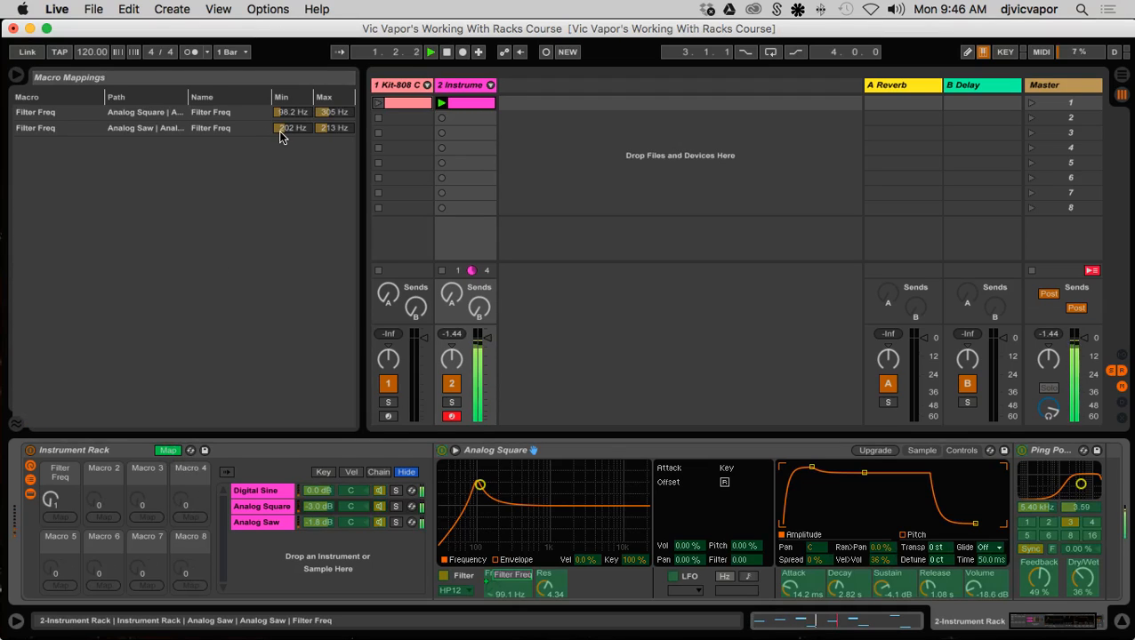
drag(278, 130, 279, 89)
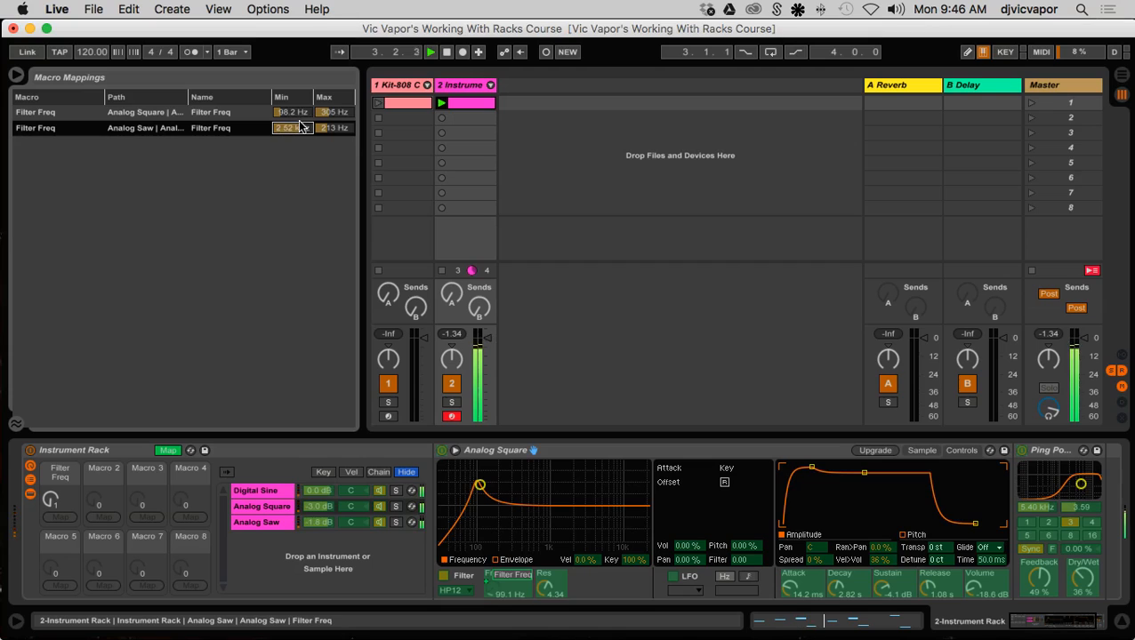
Step: Set the filter frequency mappings to 236–55.7 Hz for Analog Square and a 141 Hz maximum for Analog Saw, and turn Filter Freq to 88
mouse_move(325, 115)
mouse_down()
mouse_move(325, 125)
mouse_move(306, 114)
mouse_move(307, 89)
mouse_move(325, 135)
mouse_up()
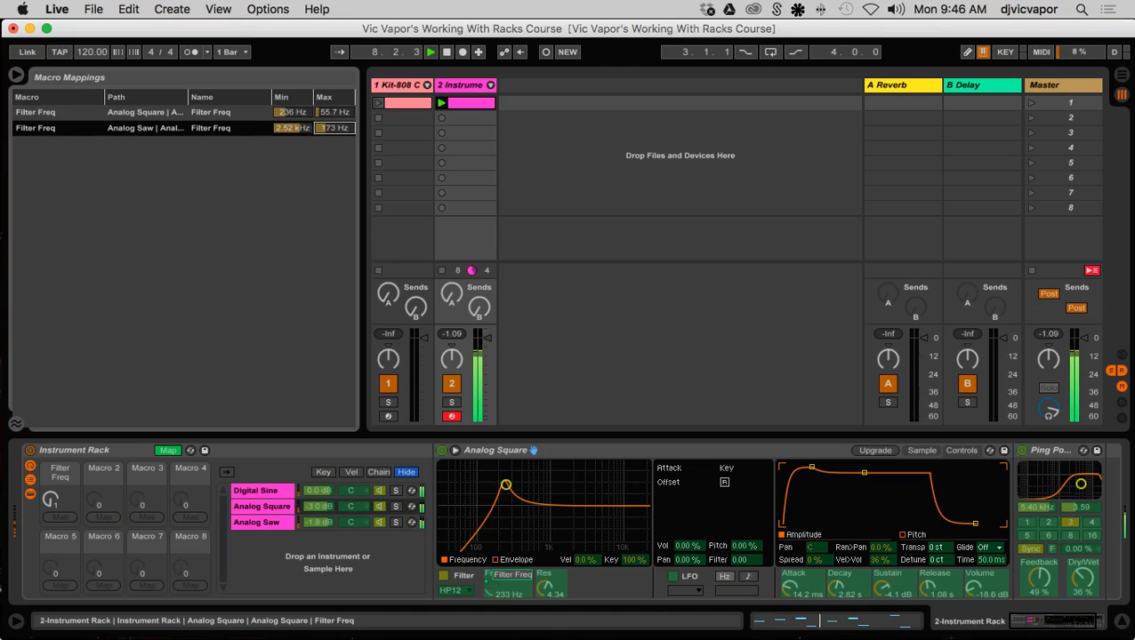
click(168, 451)
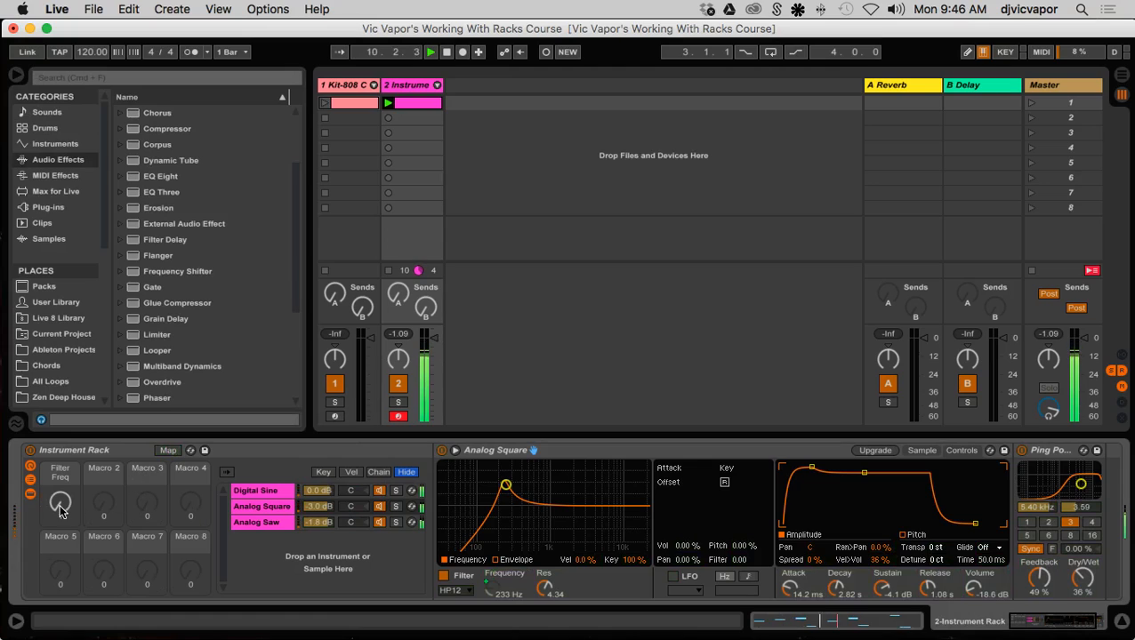
drag(60, 505, 61, 442)
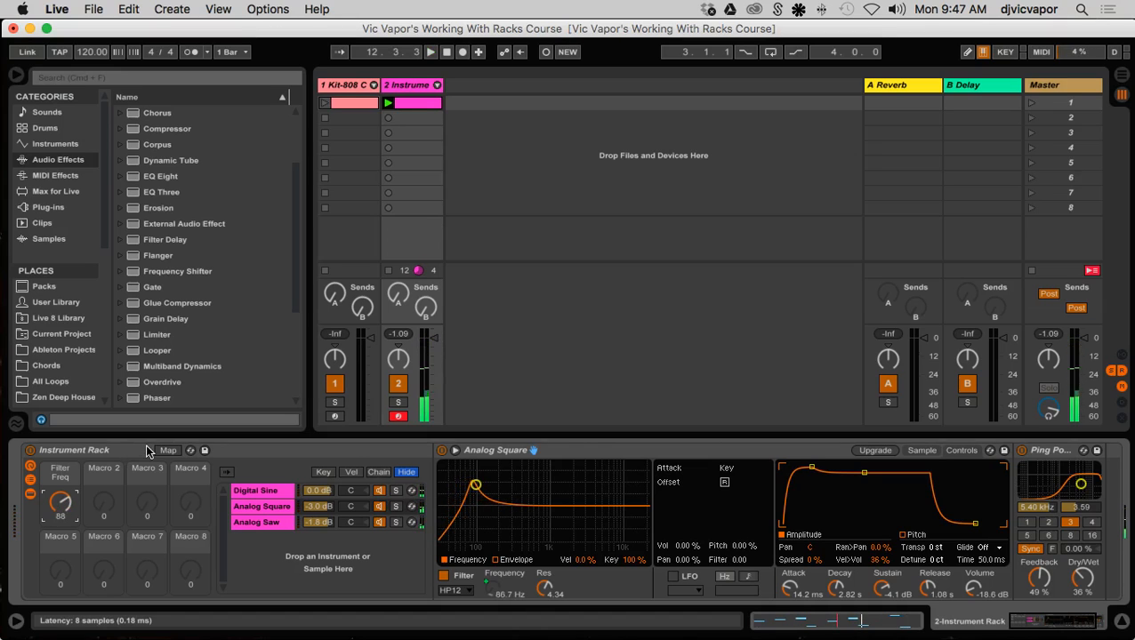
Step: Return to macro mapping mode and sort the macro mappings by name
click(160, 451)
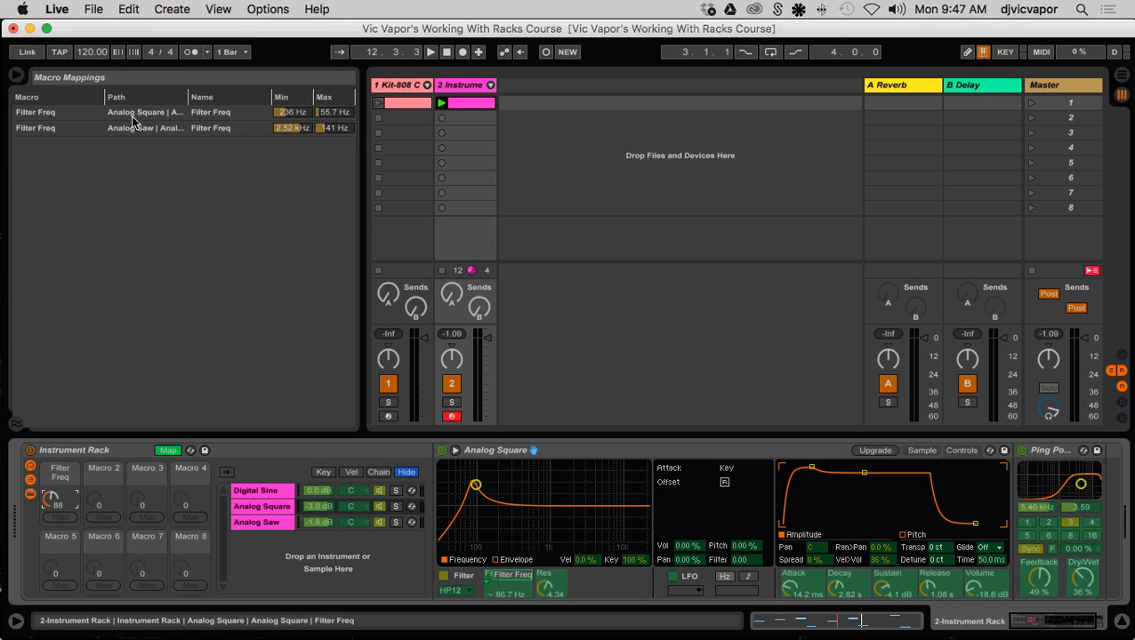
click(75, 103)
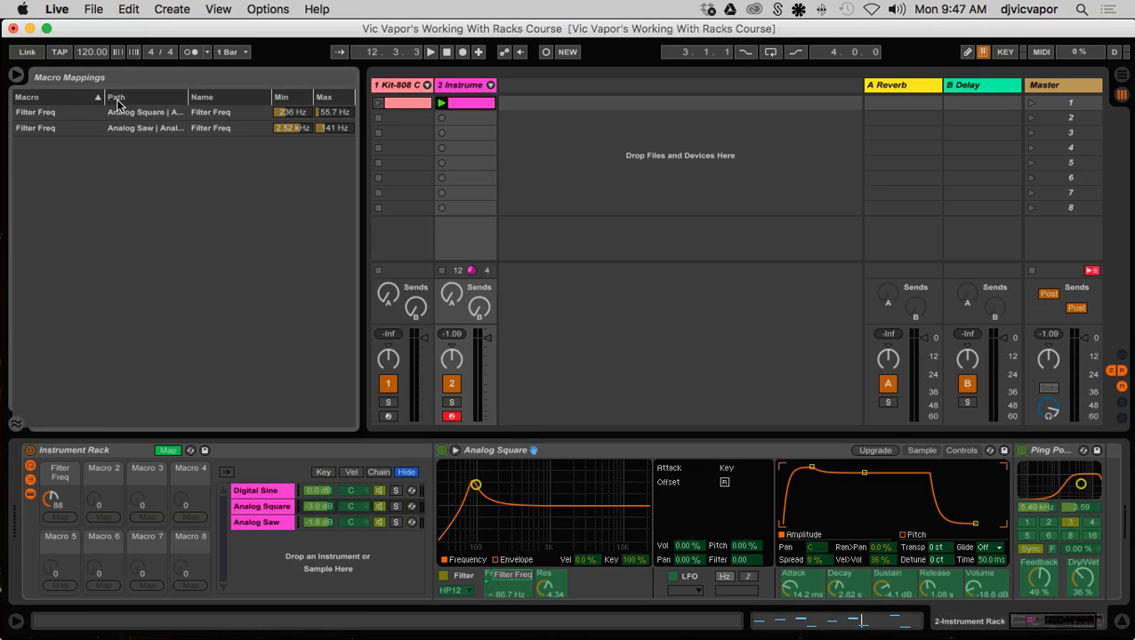
click(117, 98)
click(212, 100)
Step: Map the Analog Square's volume envelope Release to Macro 2
click(263, 508)
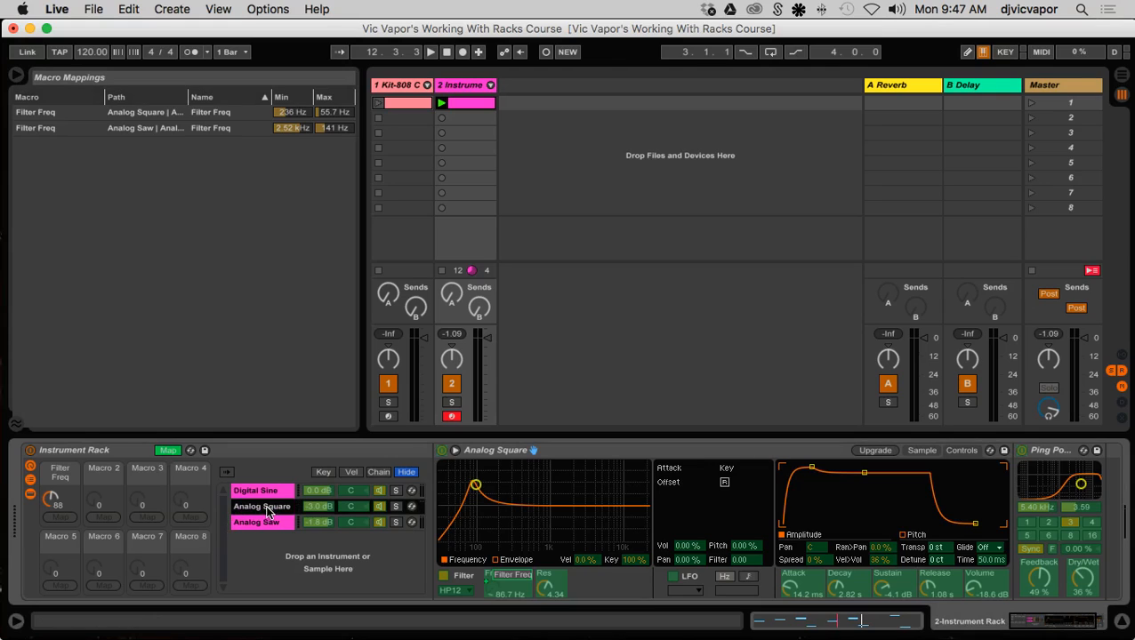
click(1014, 621)
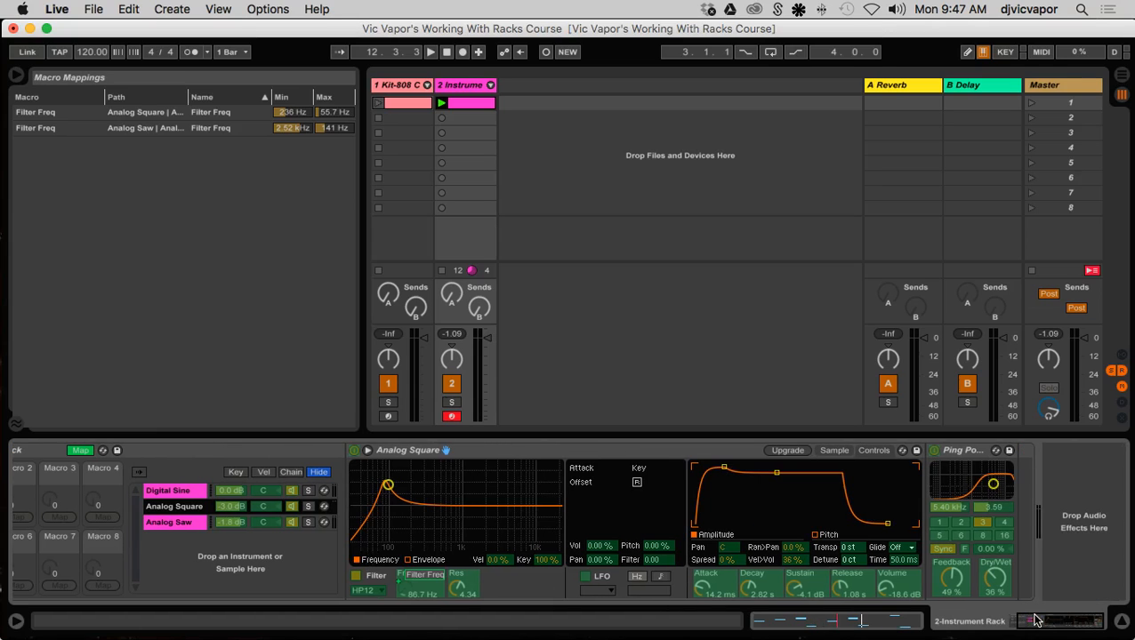
click(841, 595)
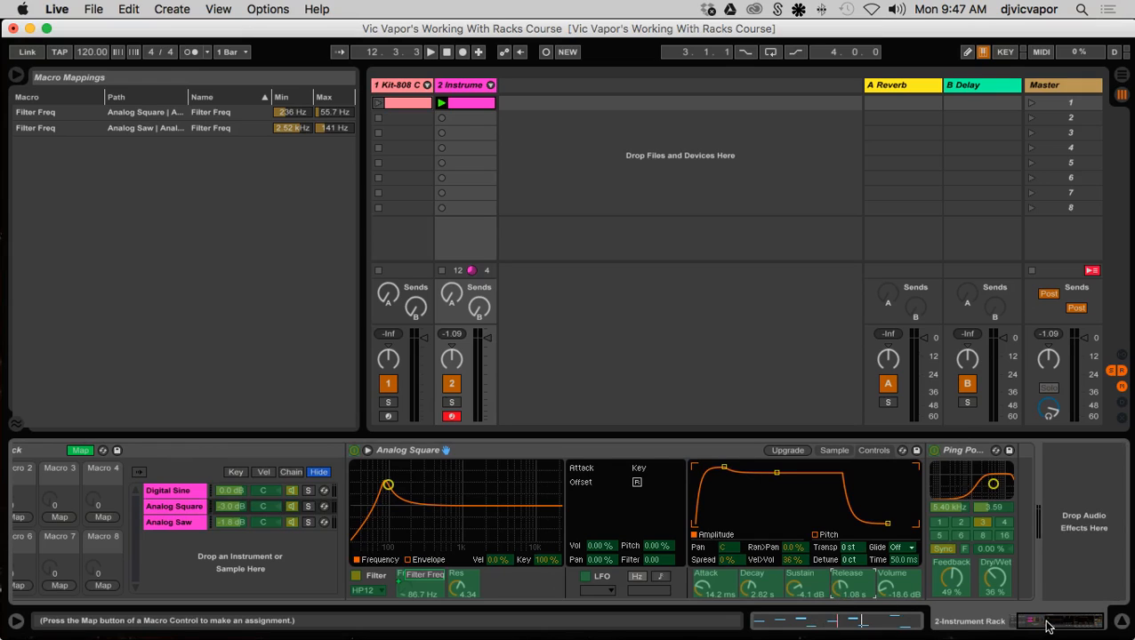
drag(1043, 621, 1017, 622)
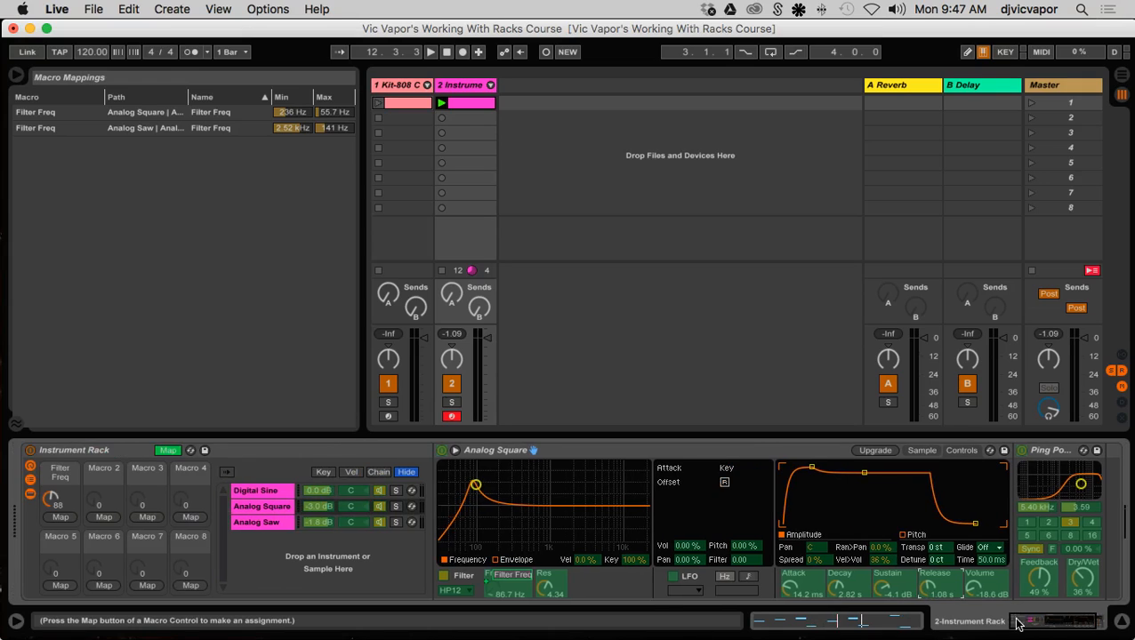
click(103, 518)
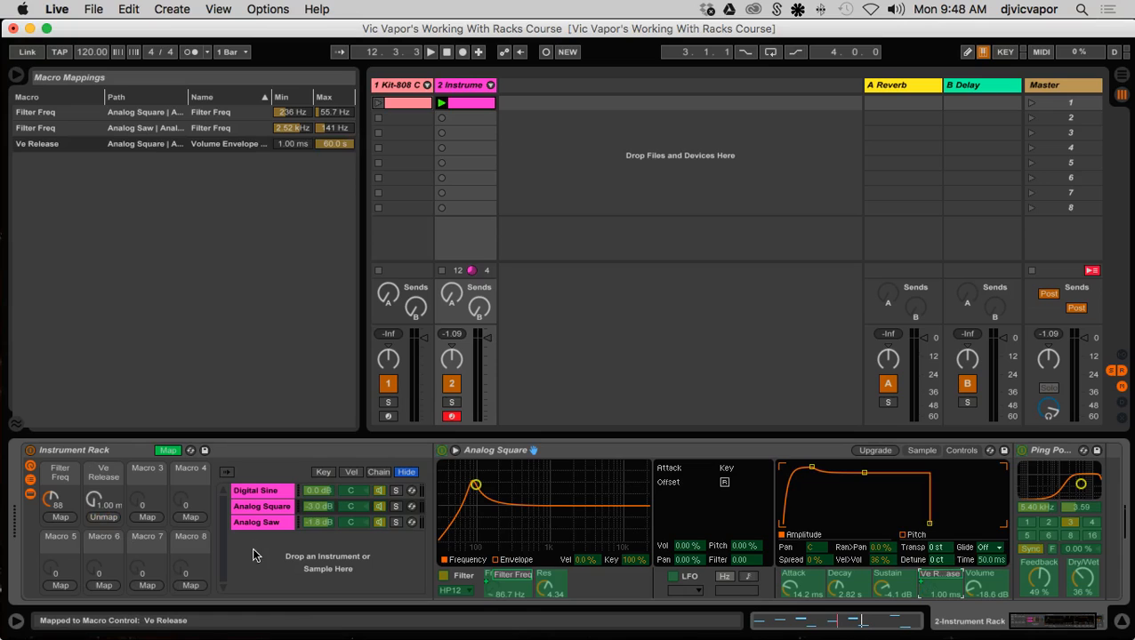
Step: Map the Analog Saw's volume envelope Decay to Macro 2 as well
click(255, 523)
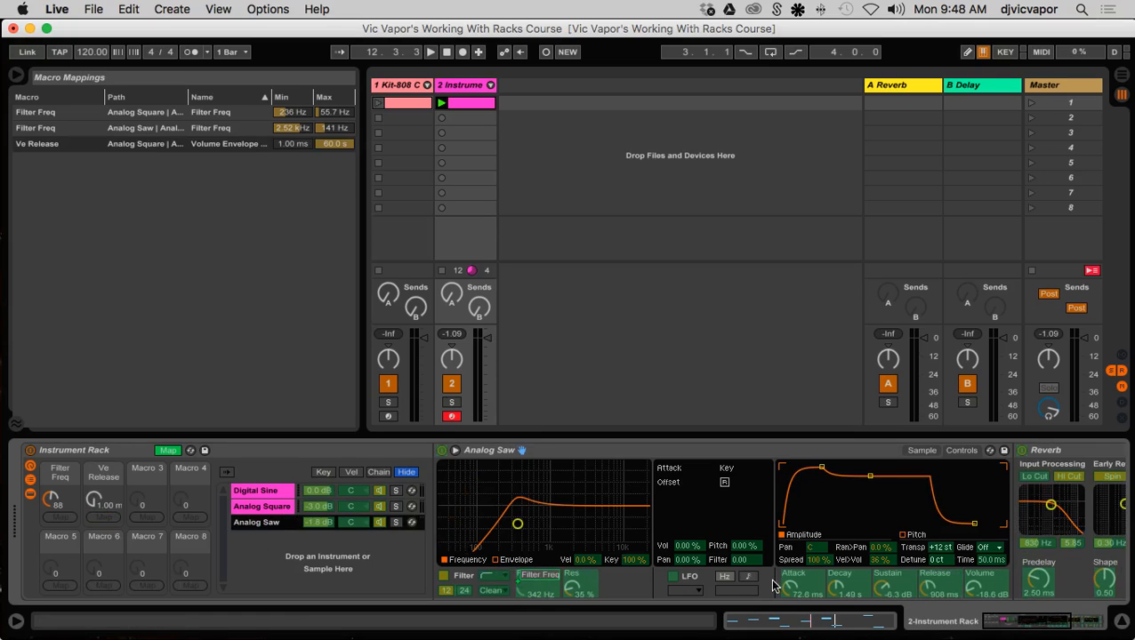
click(837, 582)
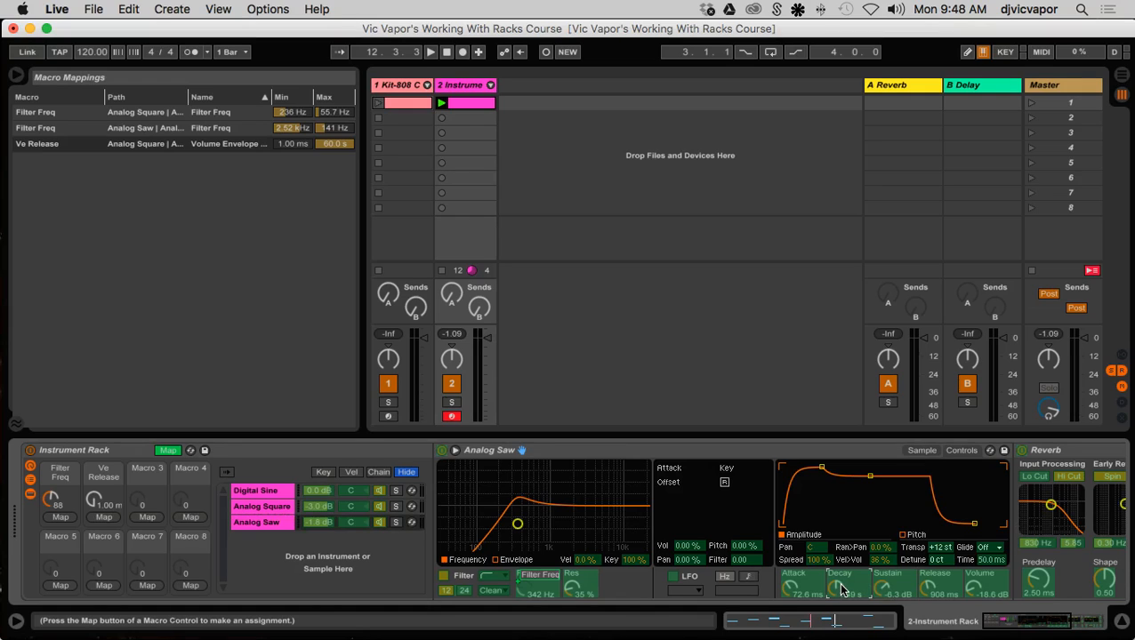
click(107, 518)
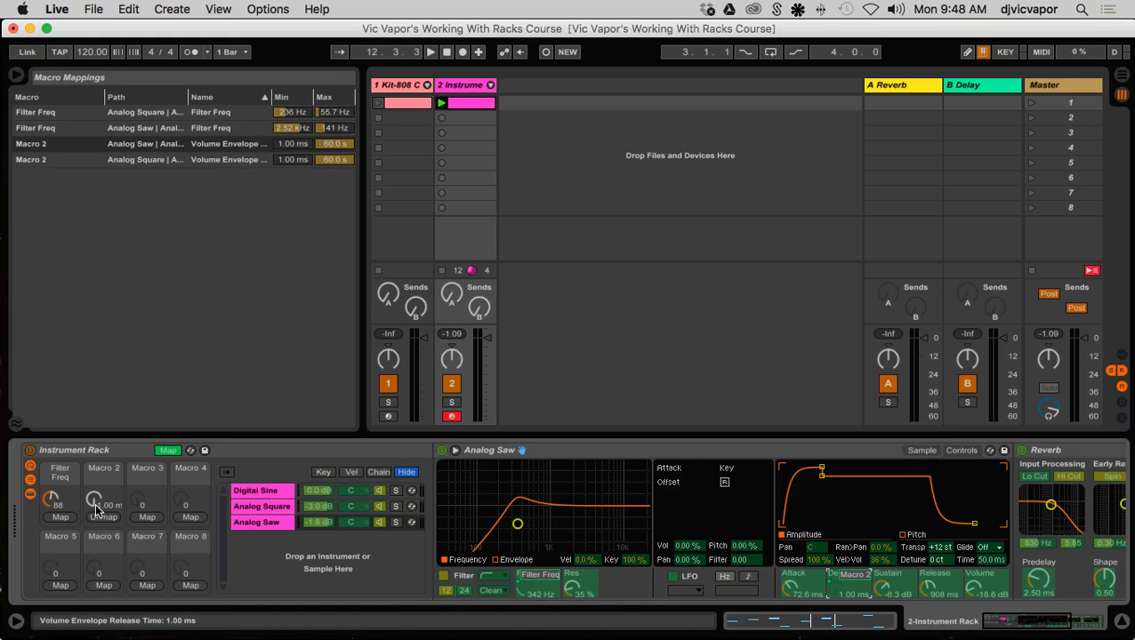
Step: During playback, raise Macro 2's minimums to 15.2 s for the Analog Saw decay and 317 ms for the Analog Square release
key(space)
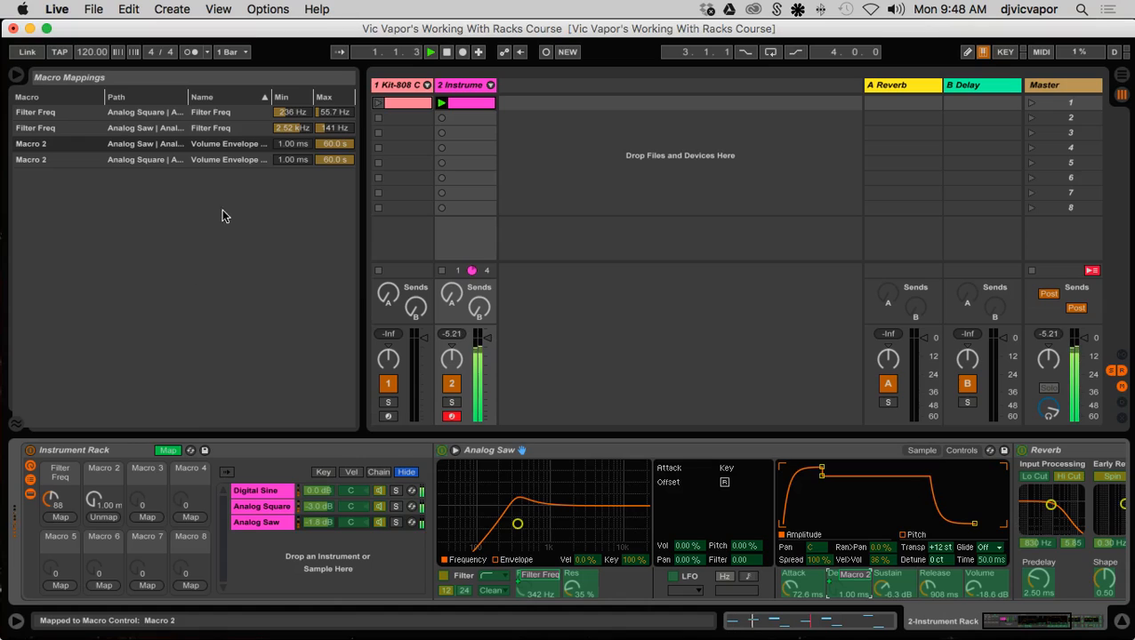
click(285, 144)
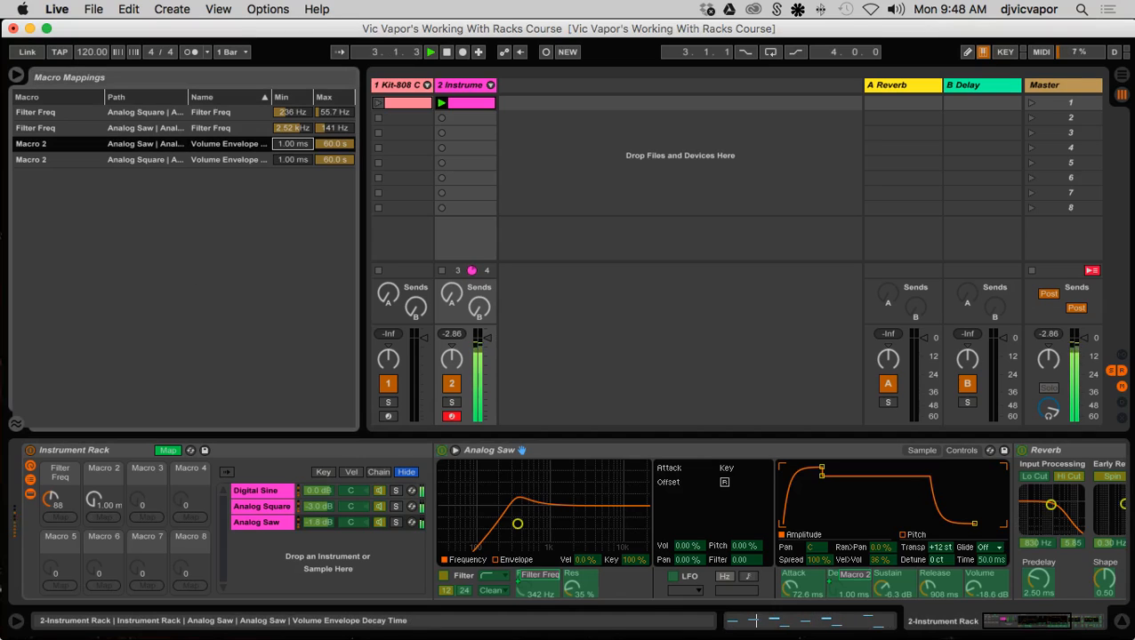
drag(286, 144, 286, 98)
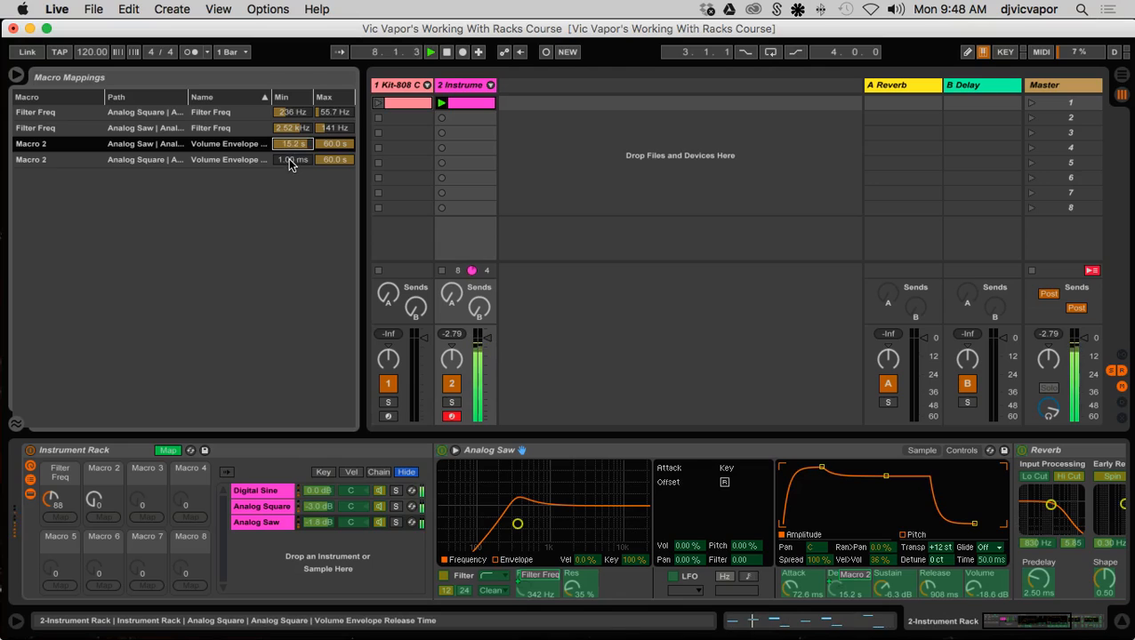
mouse_move(288, 157)
mouse_down()
mouse_move(289, 138)
mouse_move(288, 156)
mouse_up()
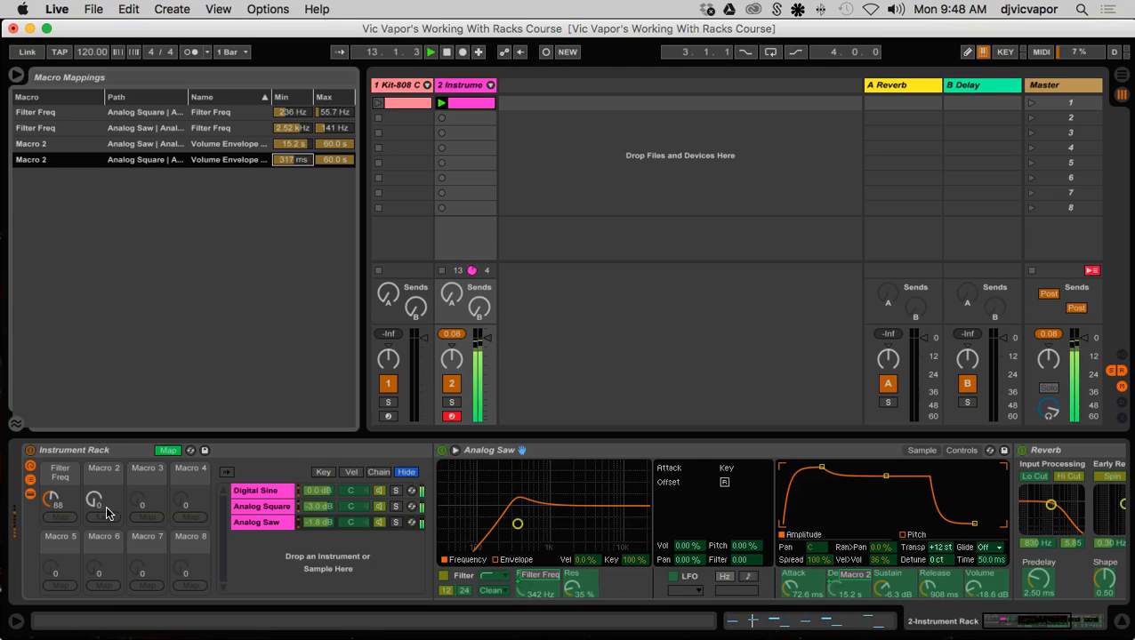
Step: Leave macro mapping mode and turn Macro 2 up to 127
click(165, 451)
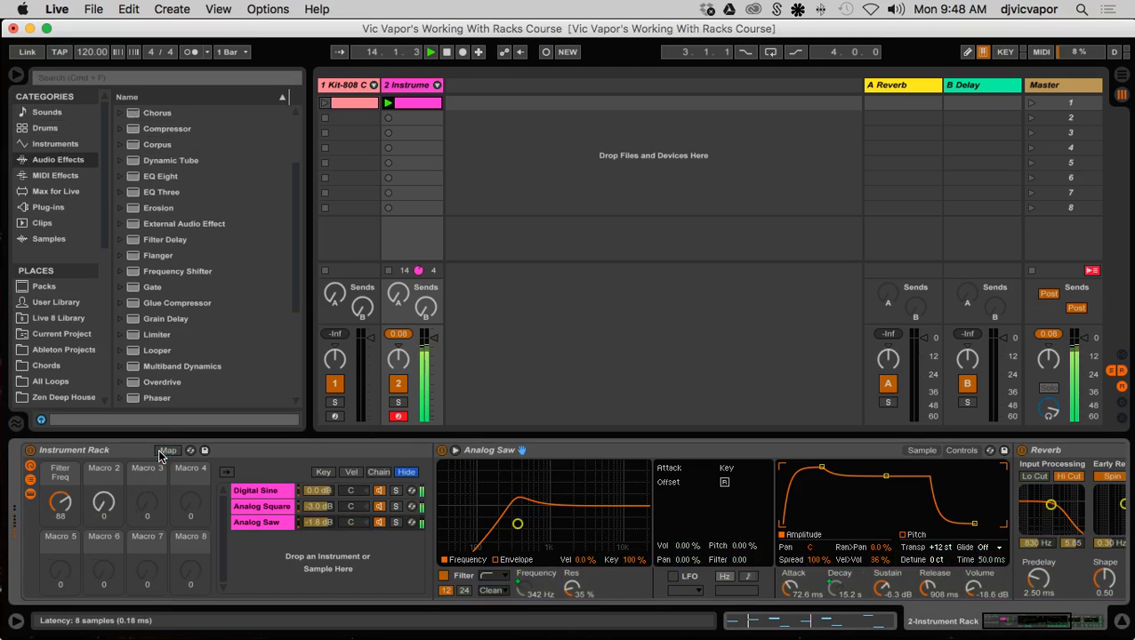
click(166, 451)
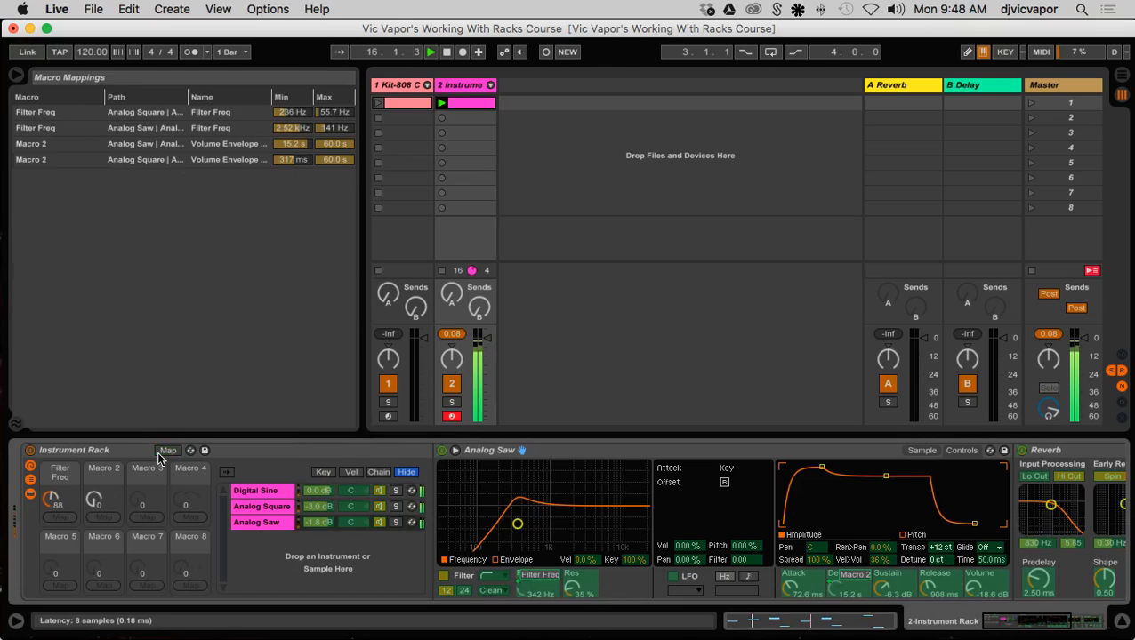
click(165, 451)
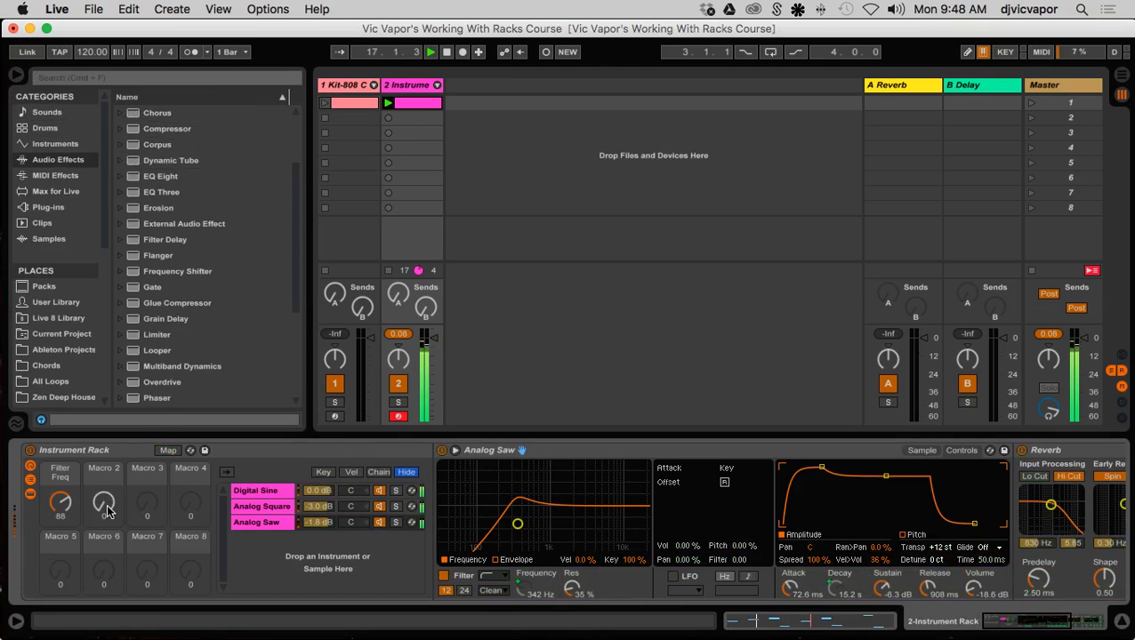
click(106, 511)
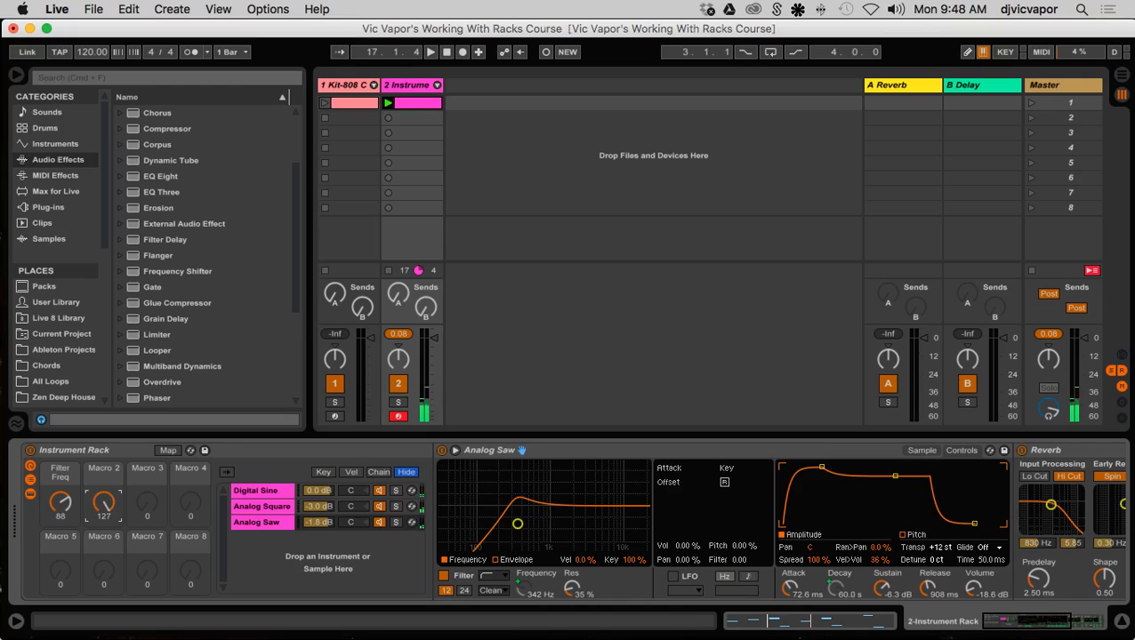
drag(106, 512, 106, 400)
Step: During playback, lower Macro 2's maximums to 67.5 ms for the Analog Saw decay and 1.93 s for the Analog Square release
click(168, 450)
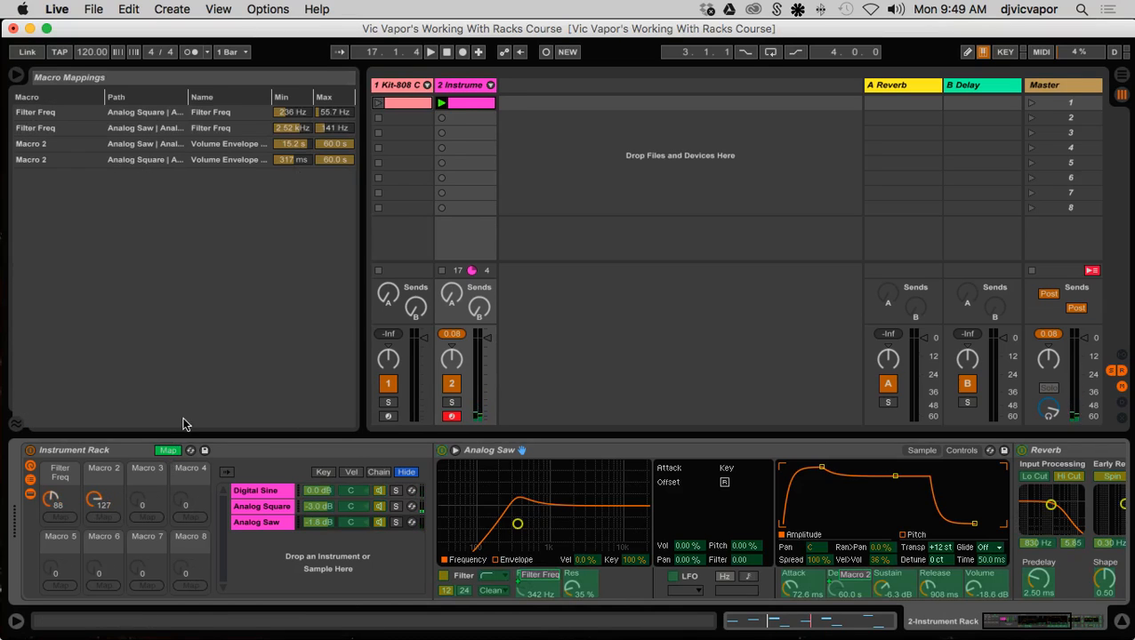
key(space)
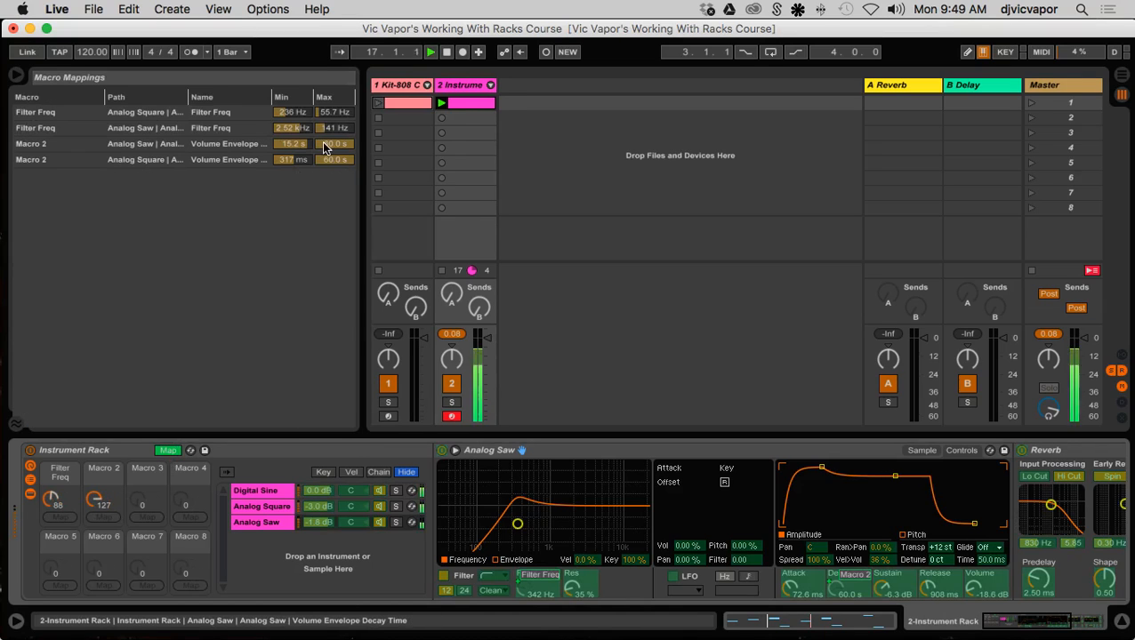
drag(322, 143, 337, 244)
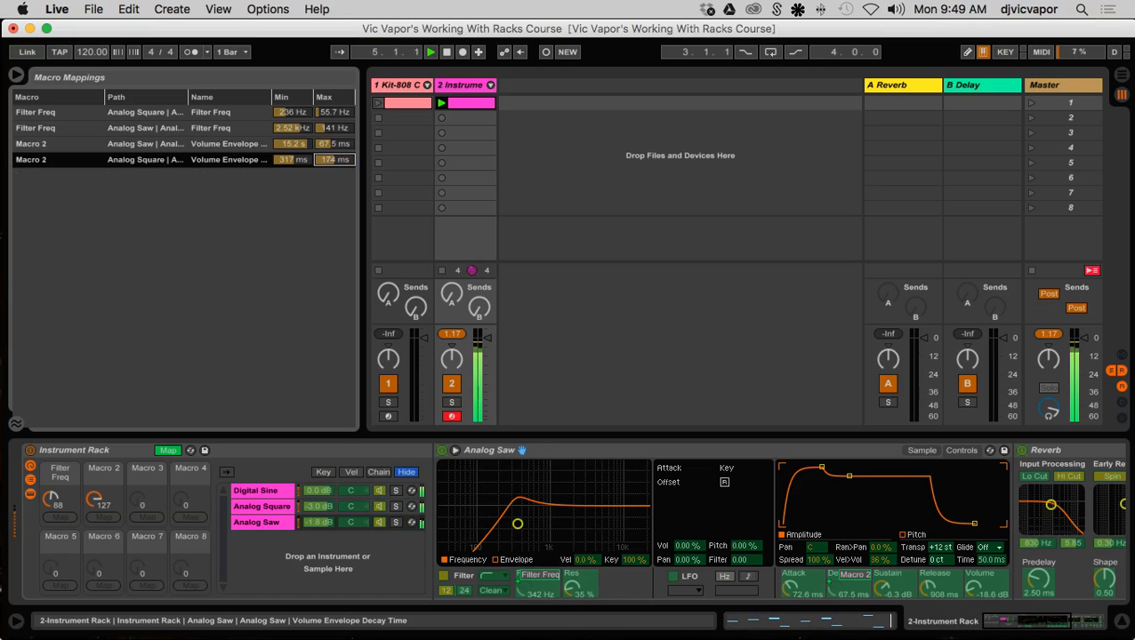
drag(334, 160, 334, 151)
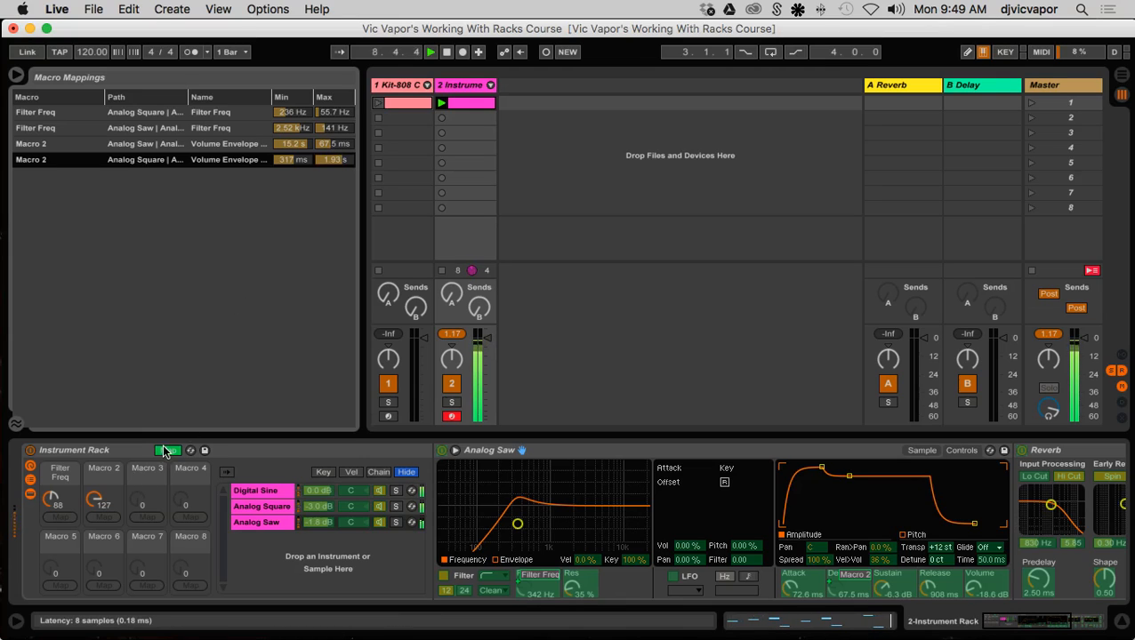
Step: Leave macro mapping mode and sweep both mapped macros during playback, leaving Filter Freq at 41 and Macro 2 at 89
click(163, 451)
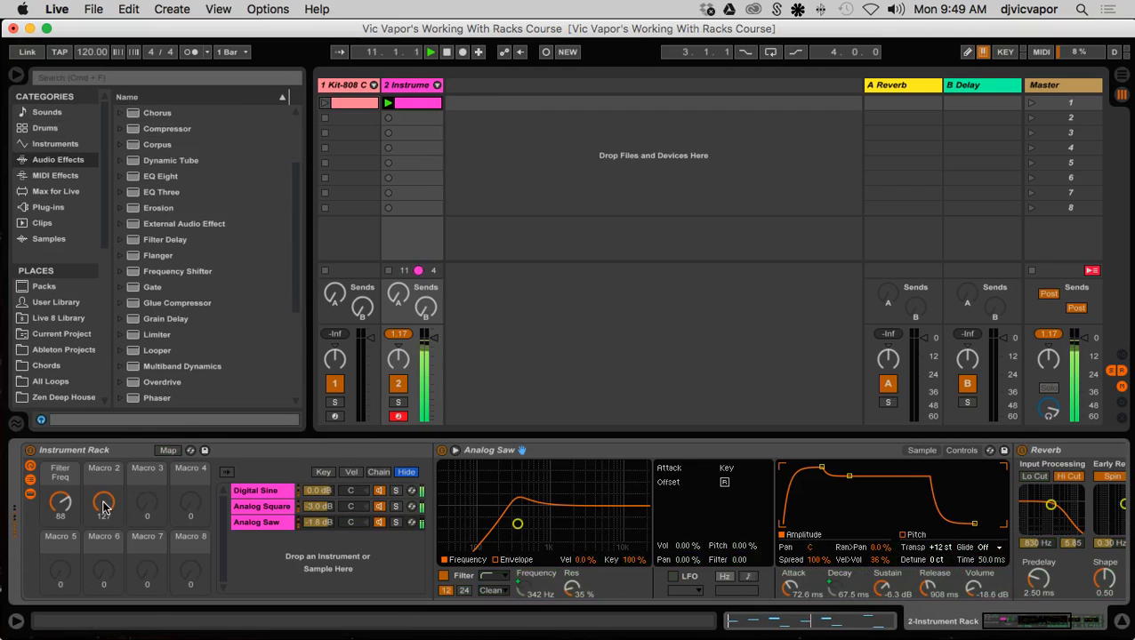
drag(104, 503, 104, 567)
drag(62, 506, 62, 547)
drag(100, 505, 100, 520)
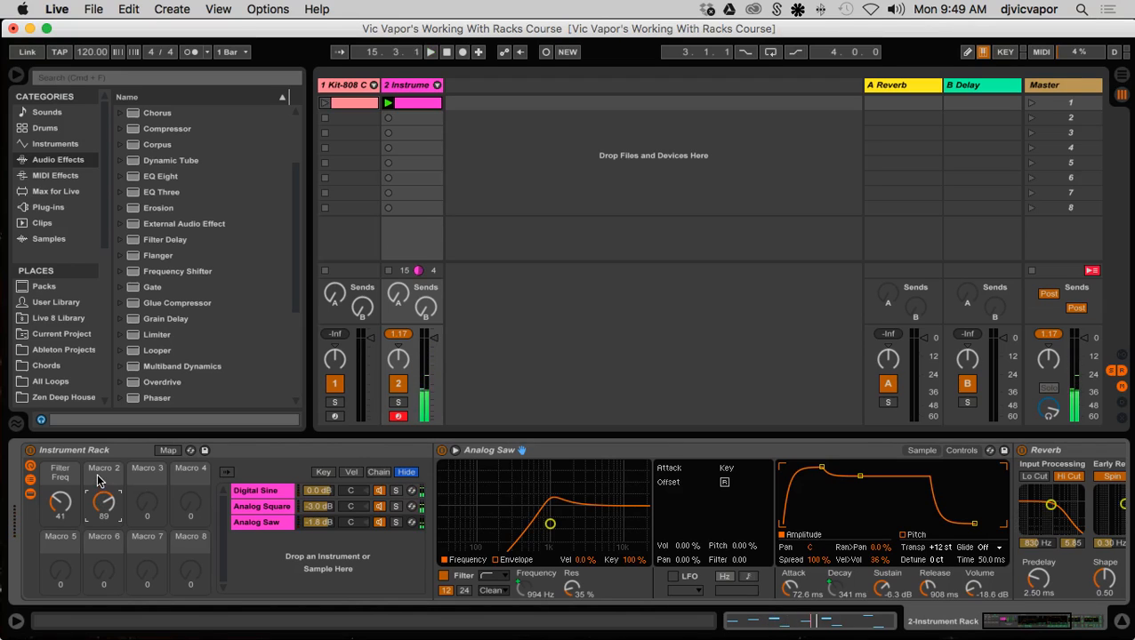
Step: Rename Macro 2 as Decay/Release
right_click(97, 480)
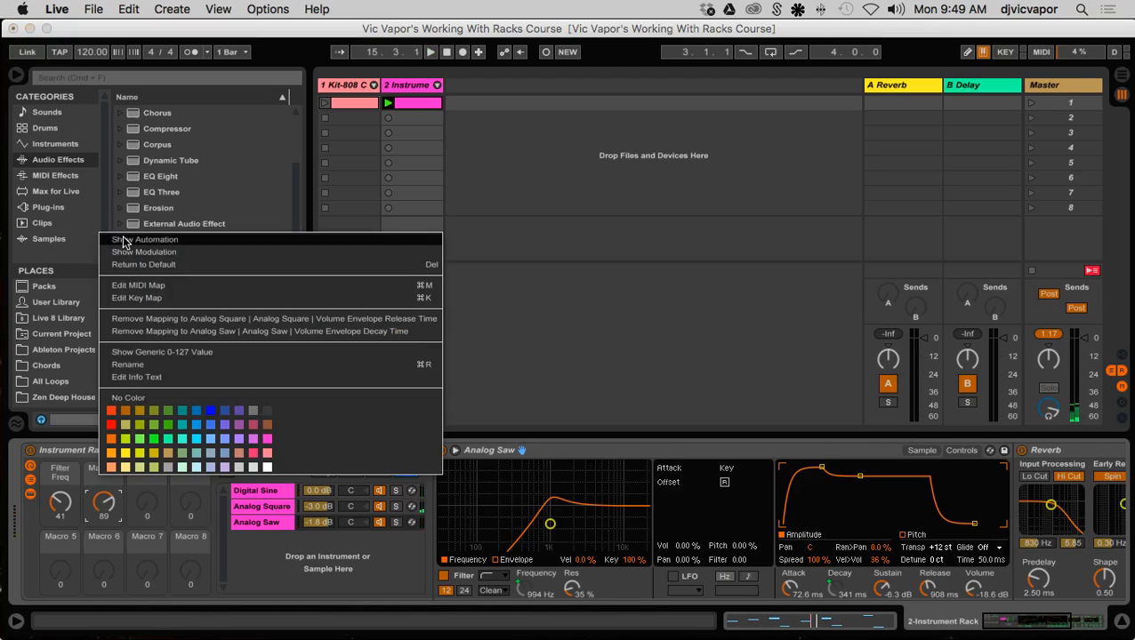
click(127, 365)
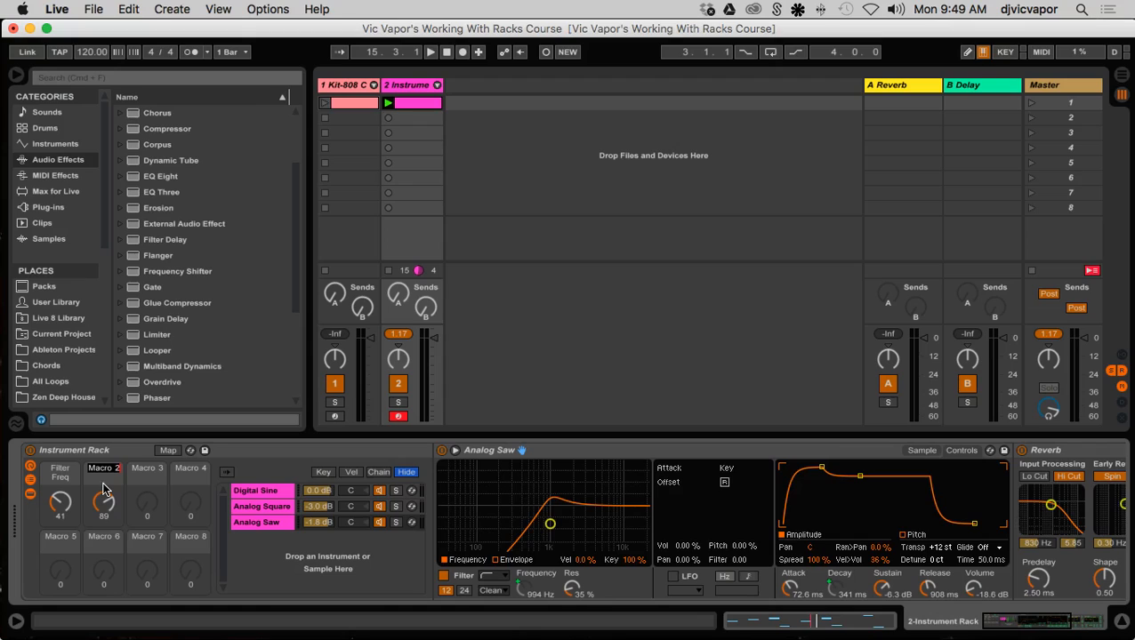
text(Decay/Release)
Step: Switch to the APC40mk2 picture in Preview to view the controller's device control knobs, and return to Ableton Live
key(ctrl+Up)
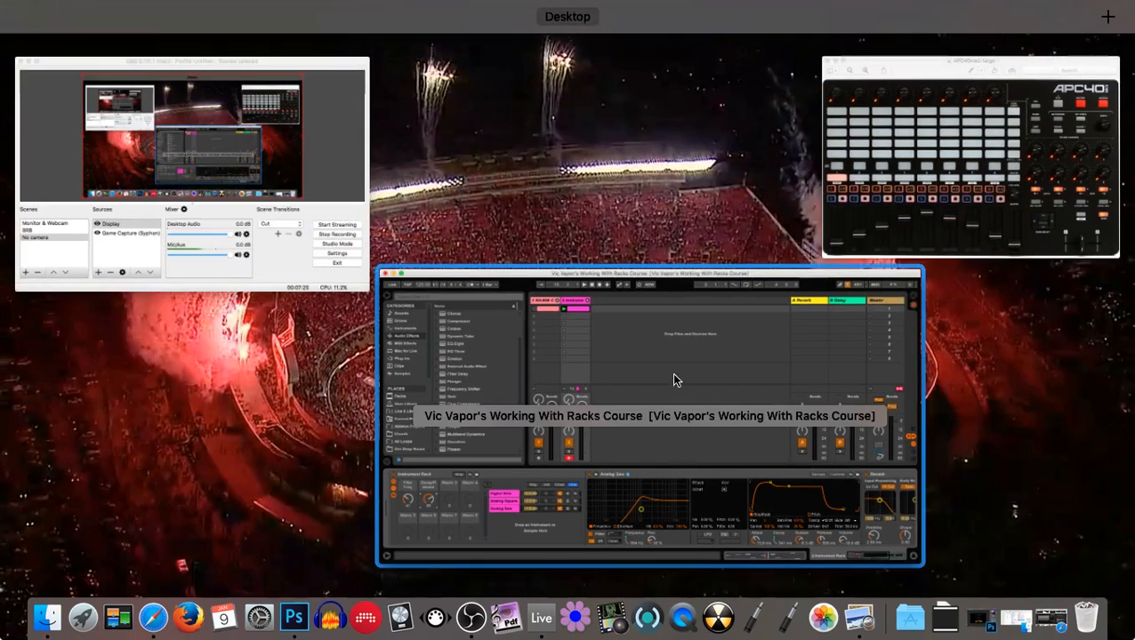
click(836, 213)
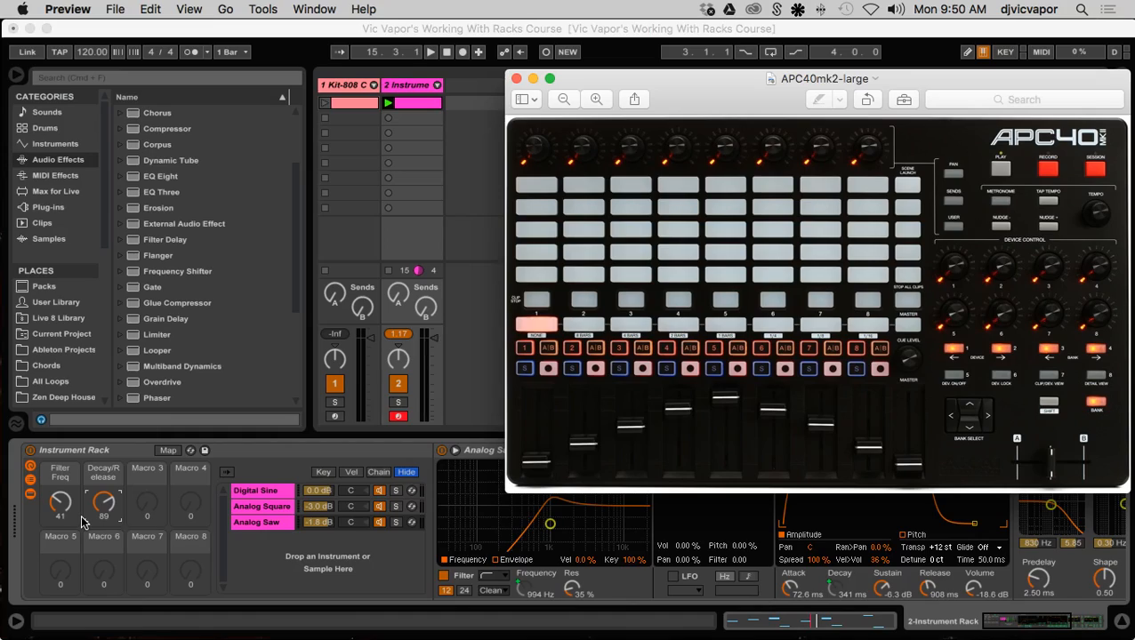
key(ctrl+Up)
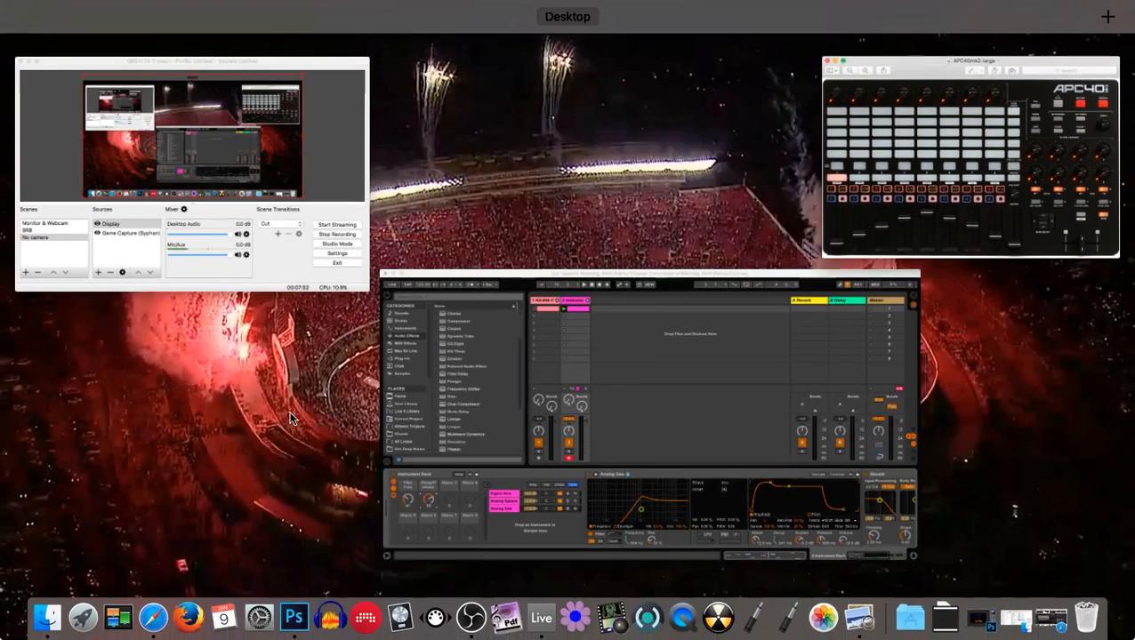
click(505, 417)
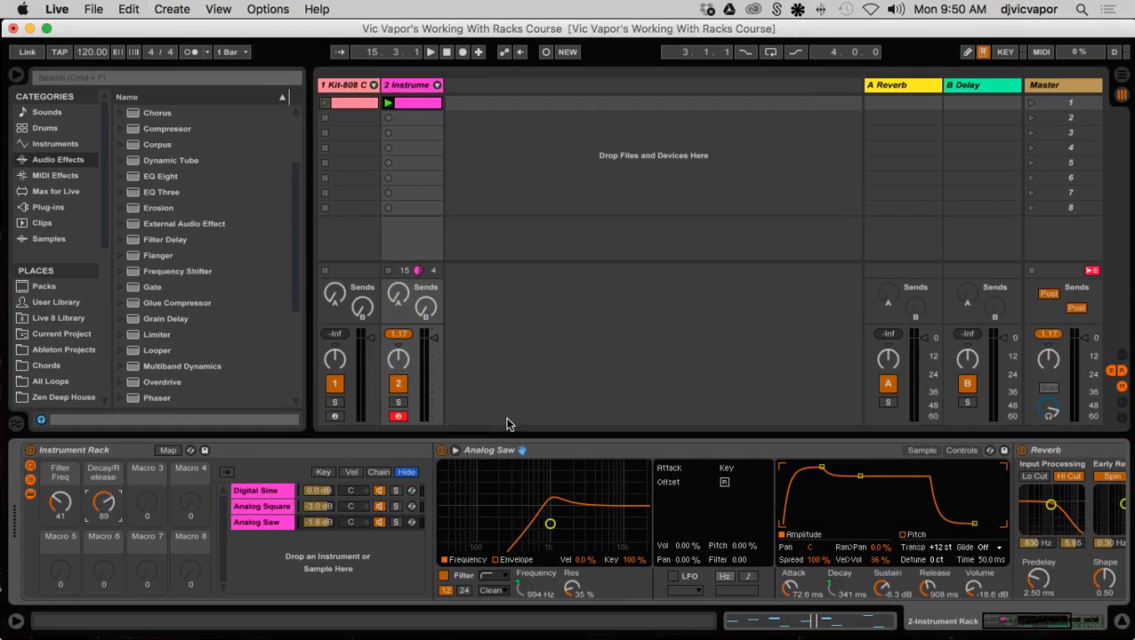
key(ctrl+Up)
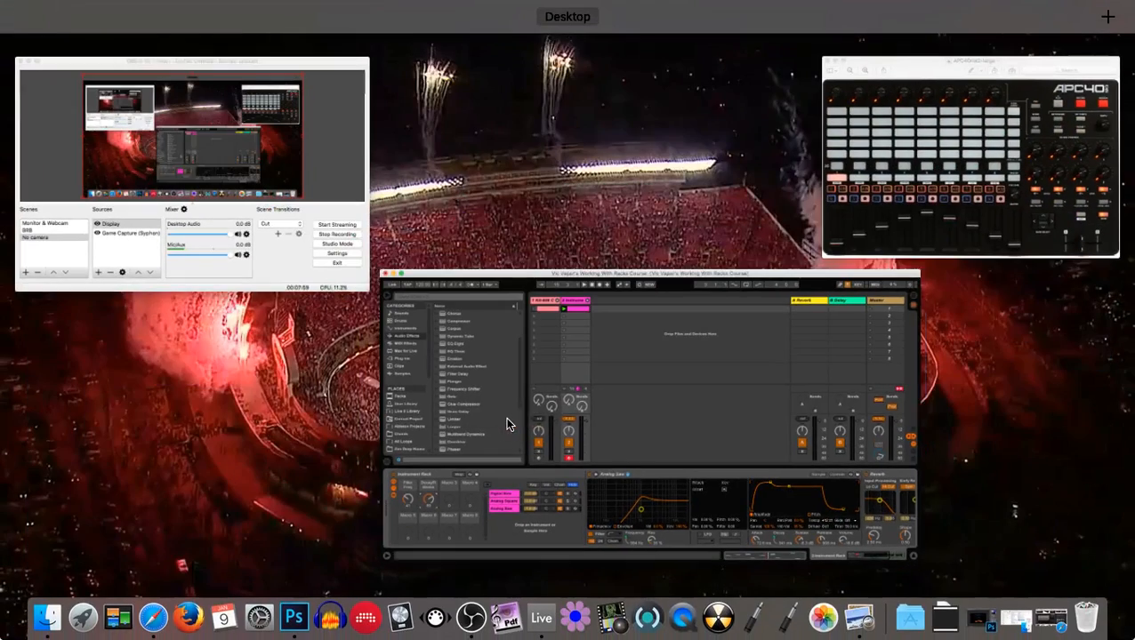
click(687, 392)
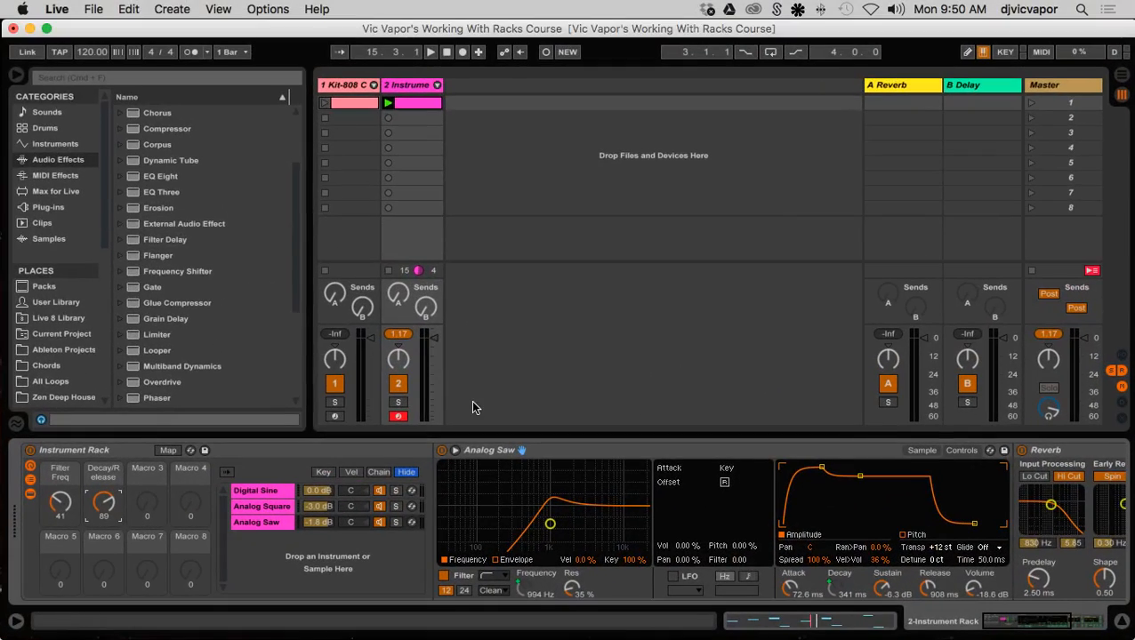
Step: Save the Instrument Rack as a preset in the User Library with the name "Working with racks tutorial"
click(204, 450)
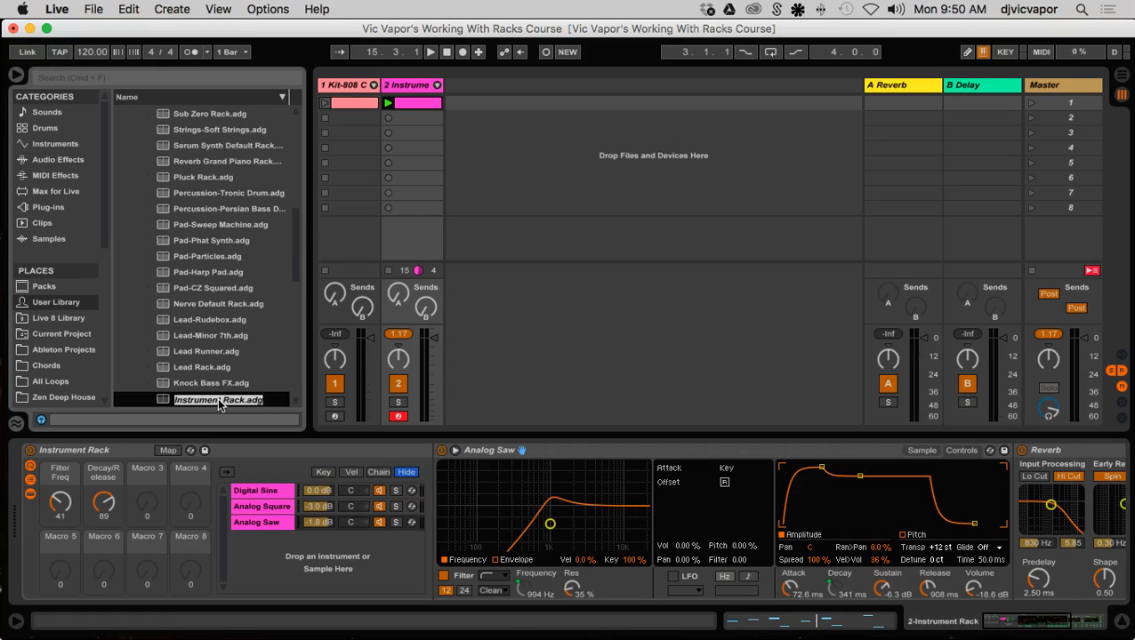
text(Working)
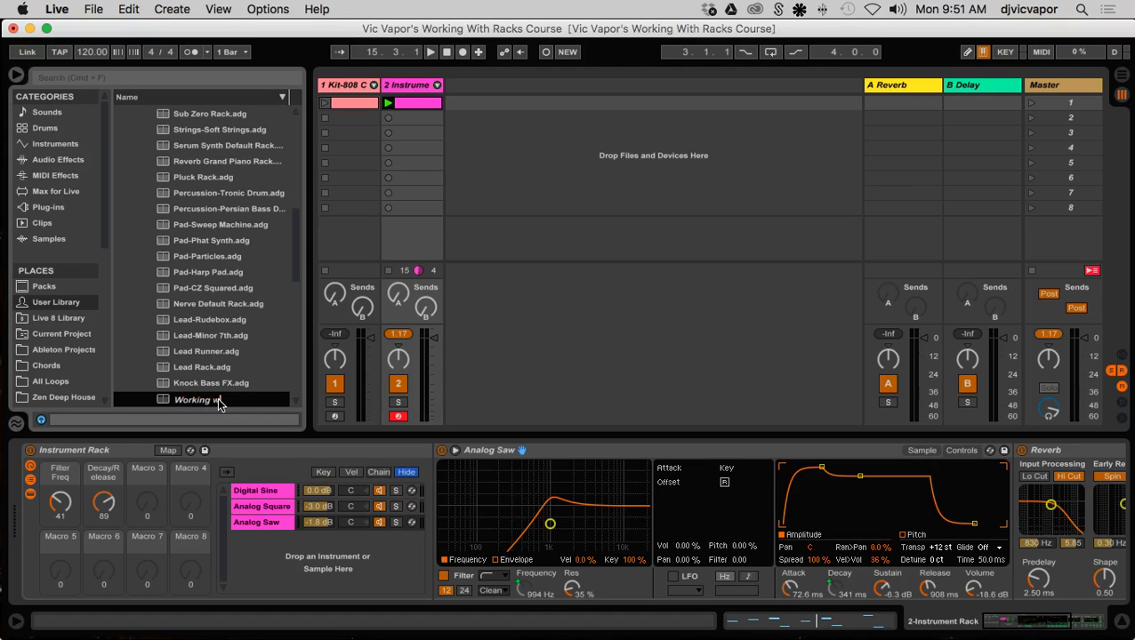
text( with racks tutorial)
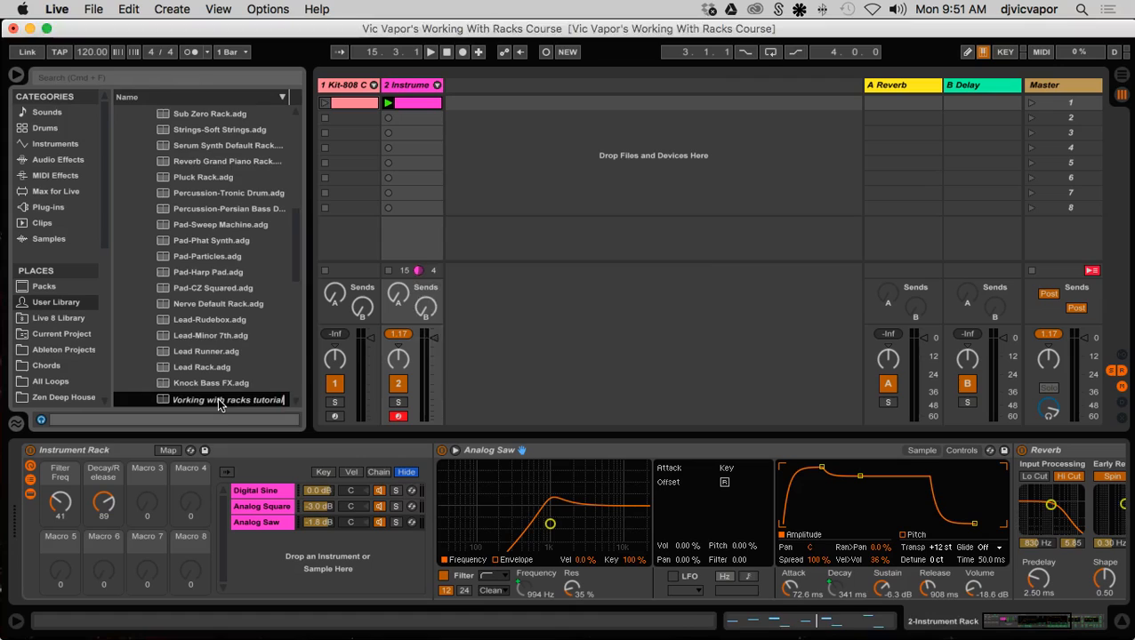
key(Return)
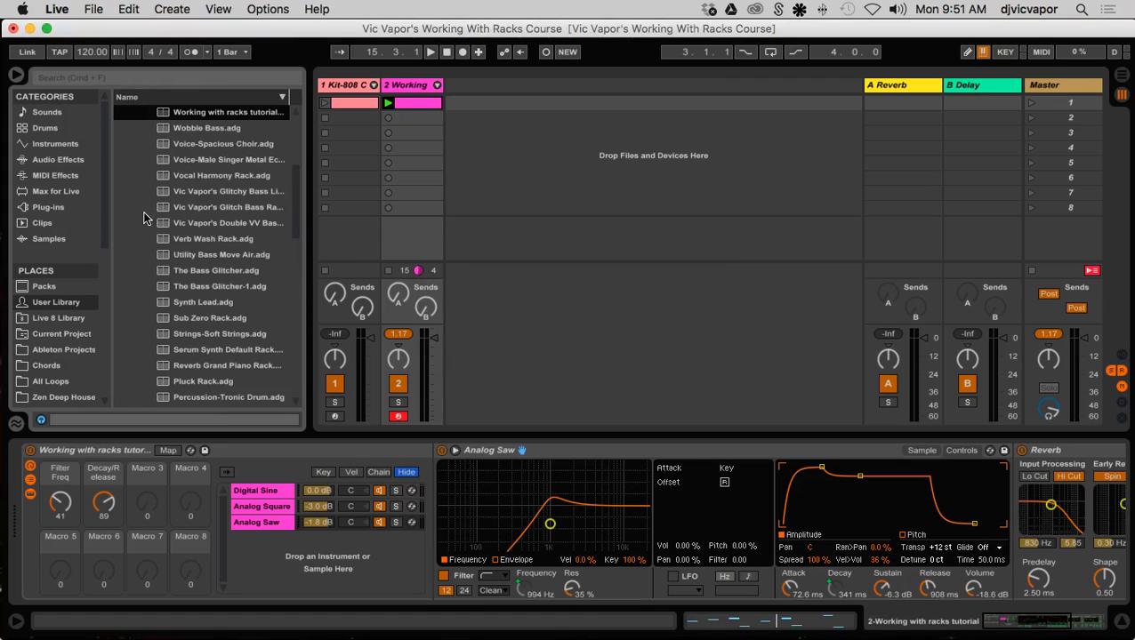
Step: View the saved rack preset in the User Library's Instrument Rack folder, and bring up the overview of open windows
scroll(147, 232, up, 3)
click(75, 306)
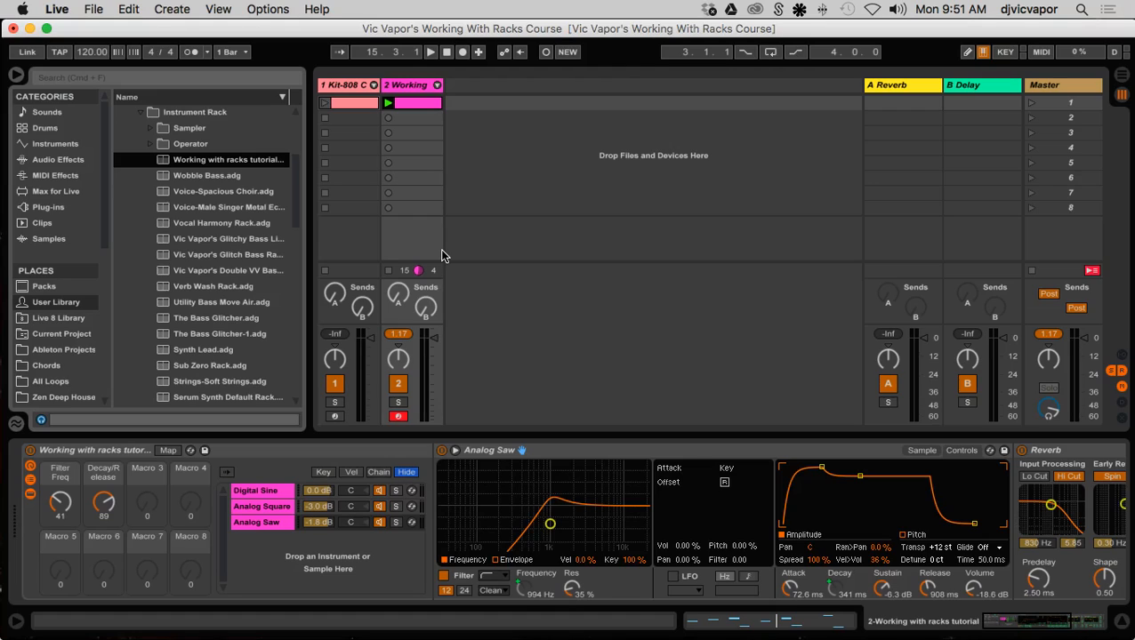
key(ctrl+Up)
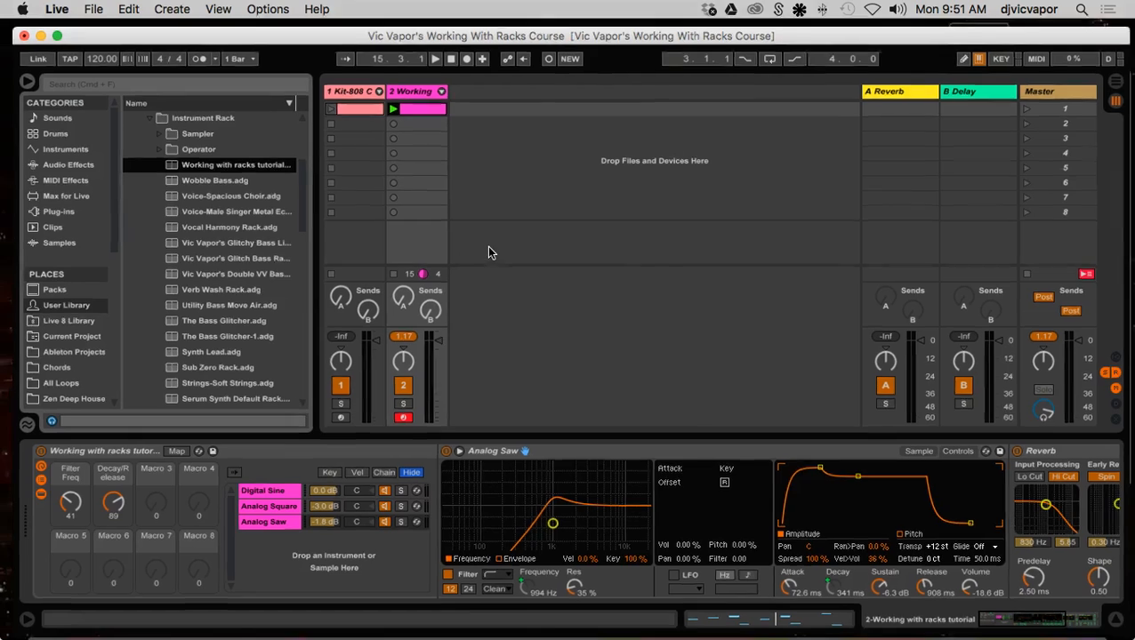